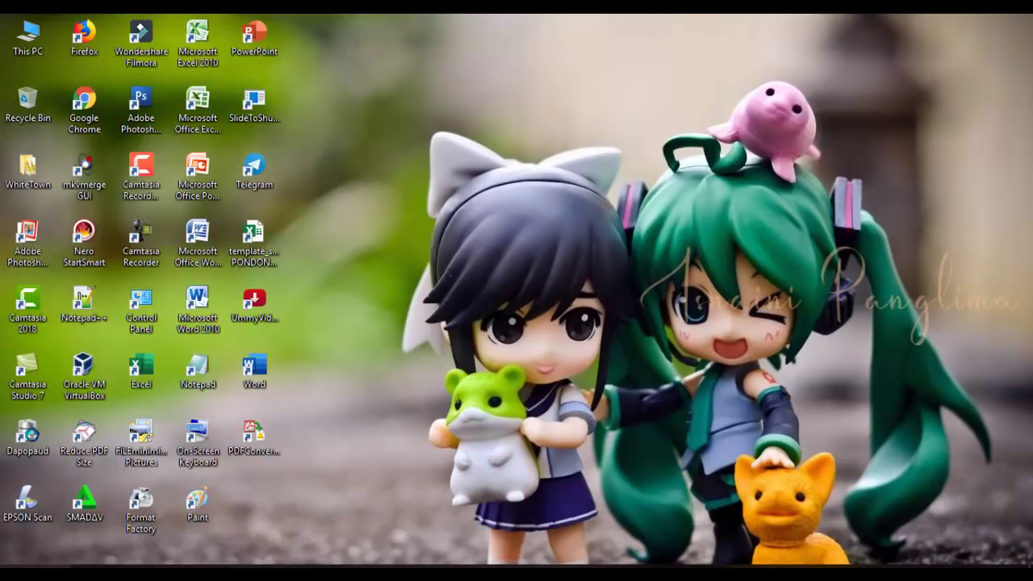
right_click(421, 212)
left_click(355, 141)
right_click(355, 141)
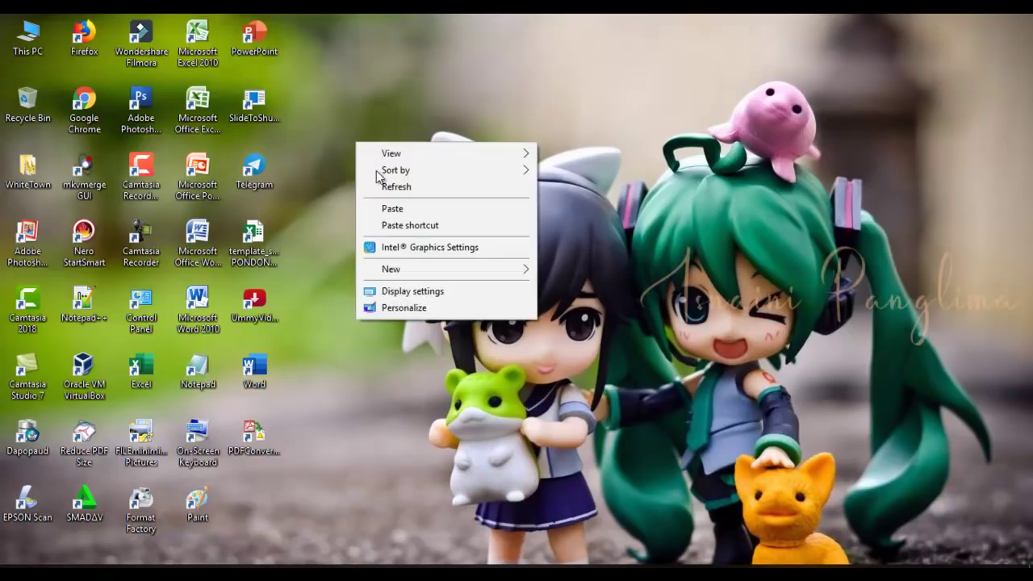
left_click(384, 186)
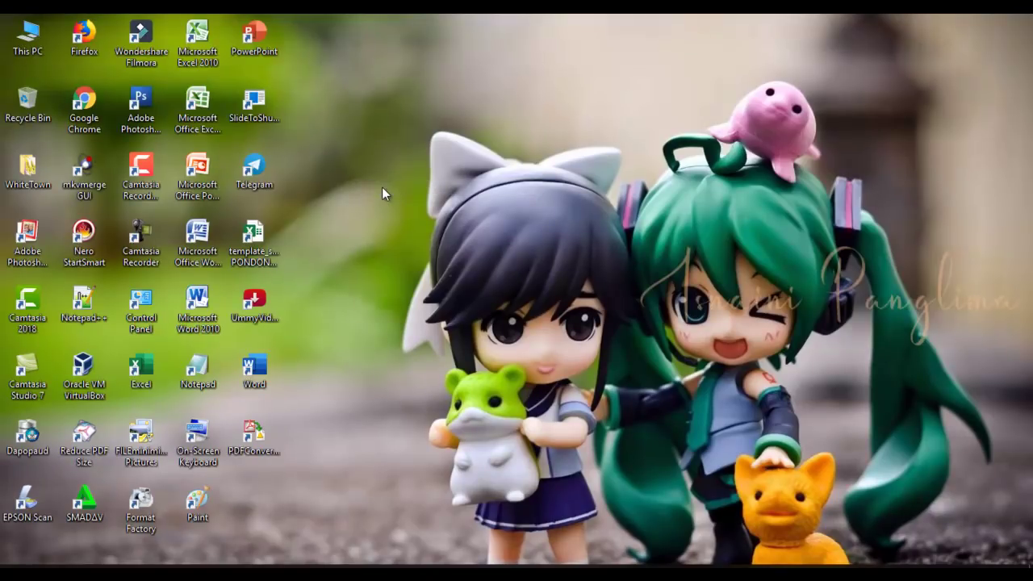
Switch to File Explorer, view the contents of the SKRIPSI-KU folder on DATA (D:), and go back to the drive.
left_click(277, 571)
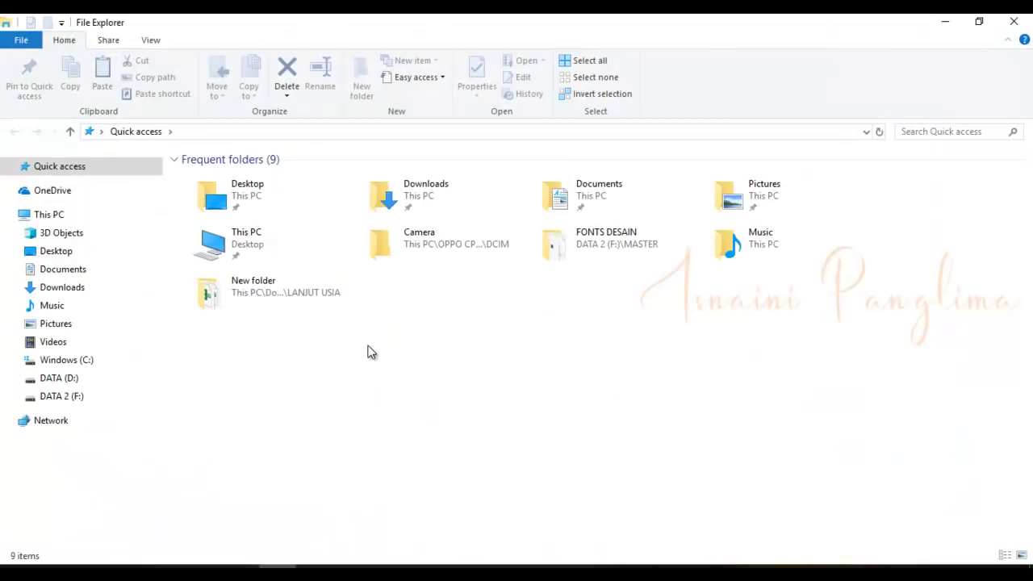
left_click(95, 384)
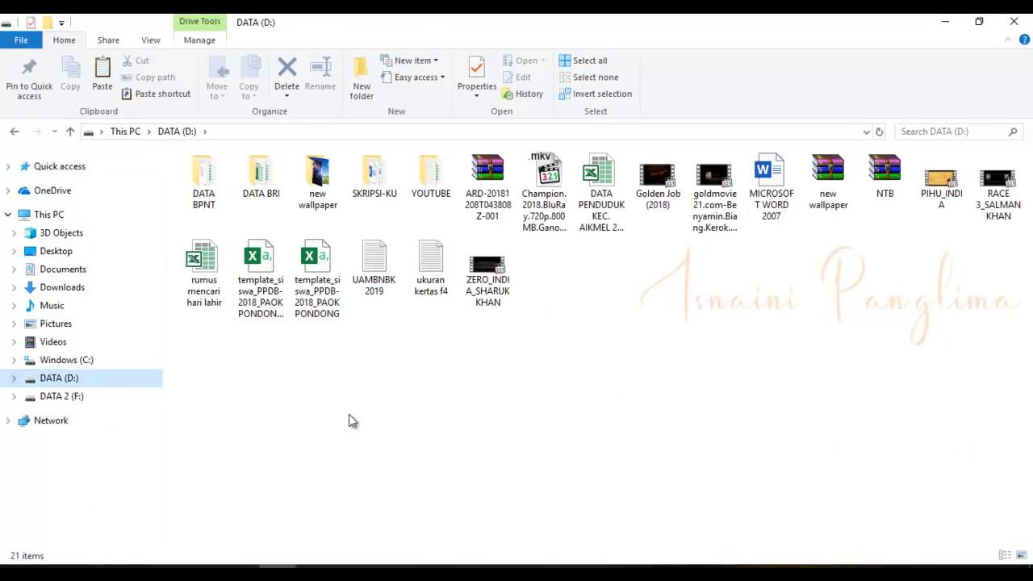
double_click(372, 192)
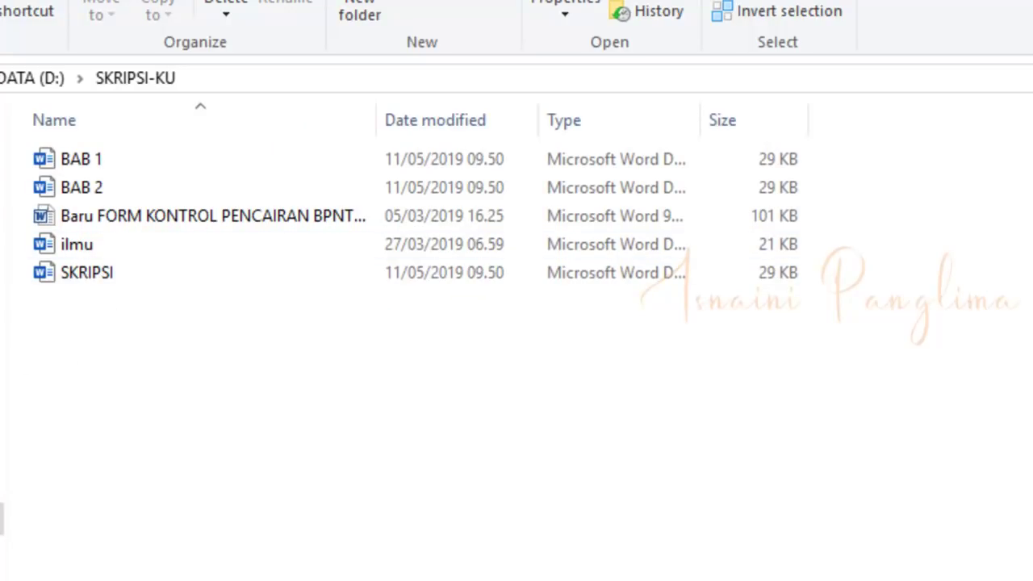
key("BackSpace")
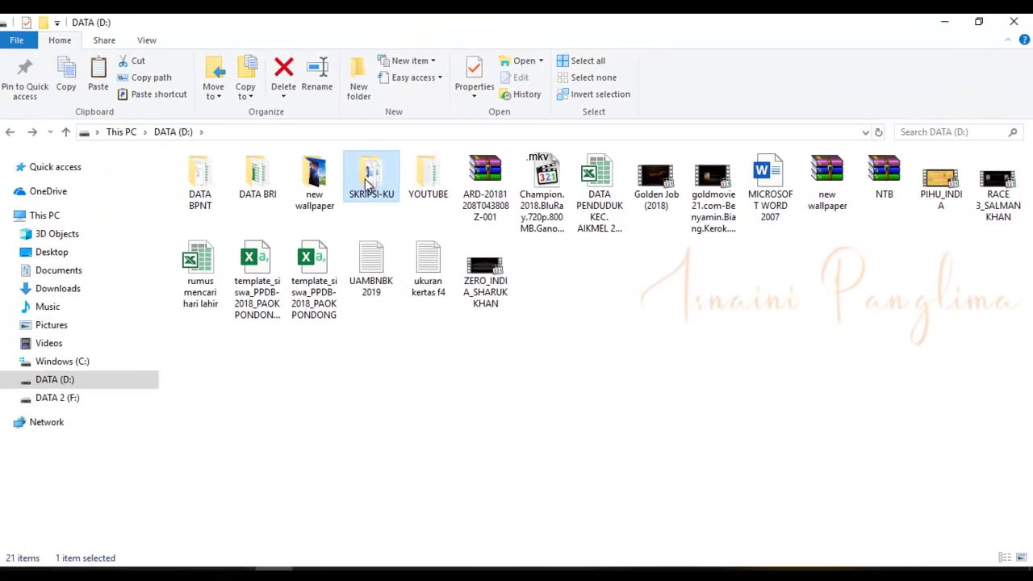
Deny Full control of the SKRIPSI-KU folder to Authenticated Users in its security permissions, confirm the change and close its properties.
right_click(367, 184)
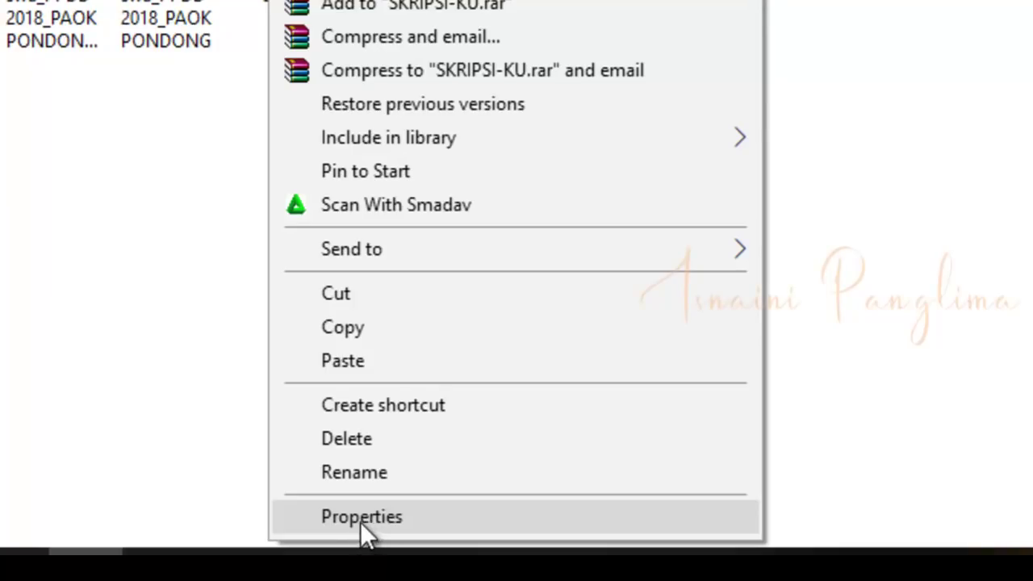
left_click(363, 518)
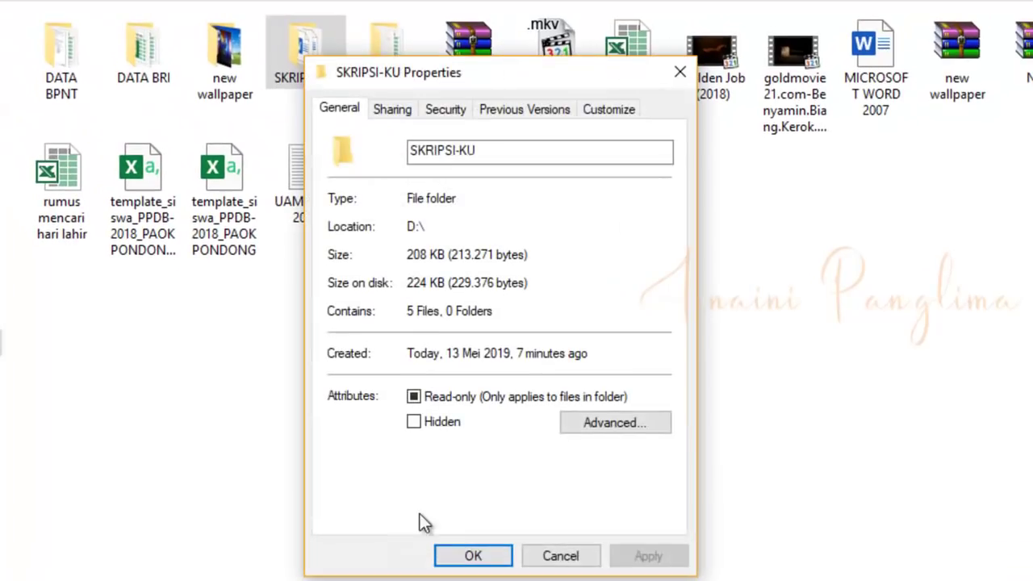
left_click(452, 116)
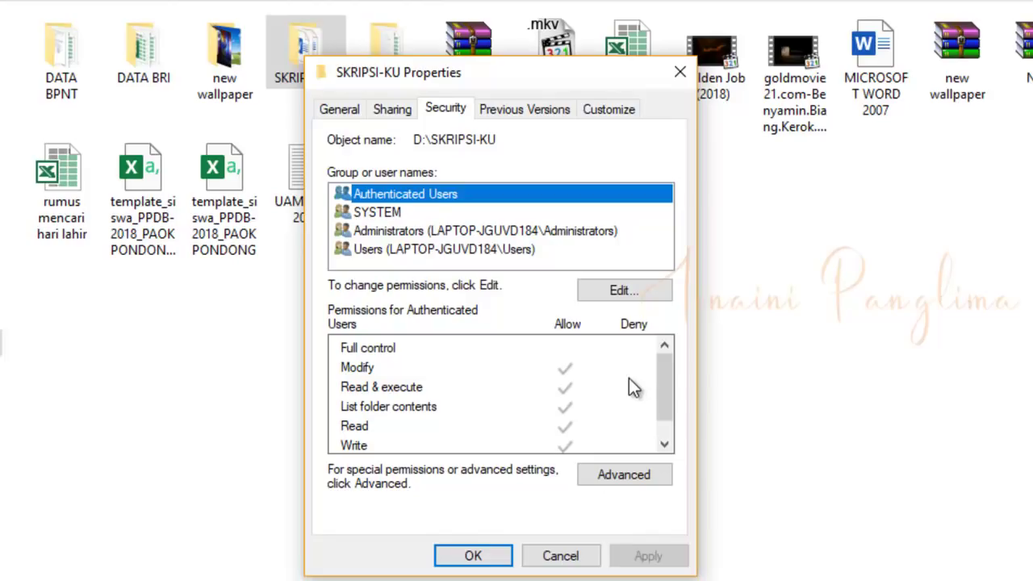
left_click(634, 293)
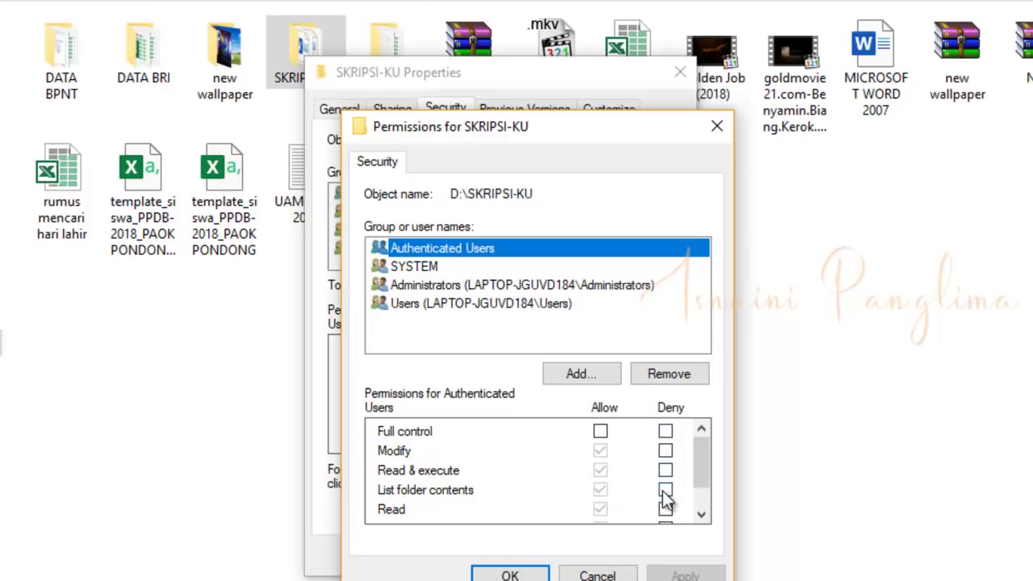
left_click(665, 431)
left_click_drag(701, 465, 708, 444)
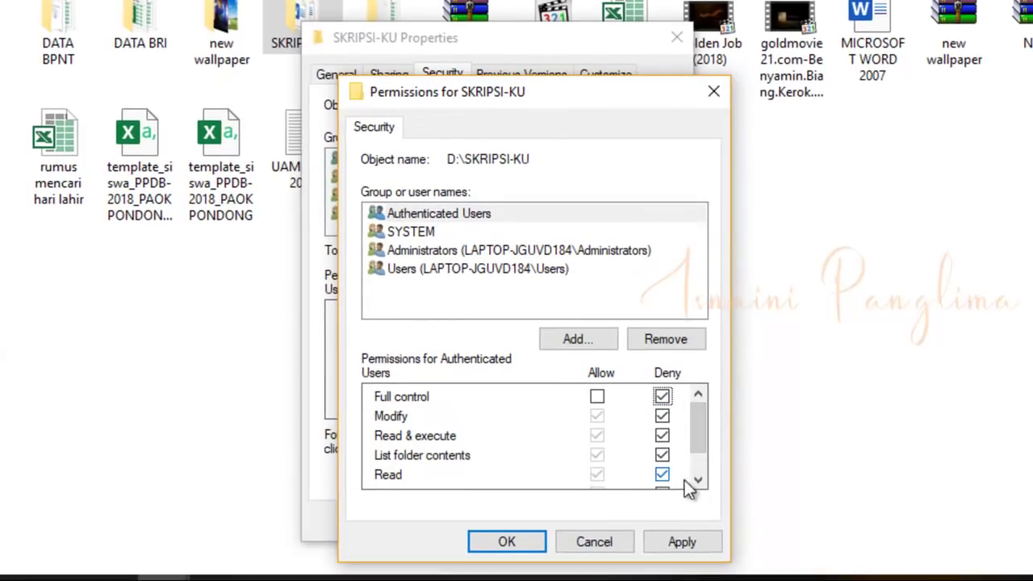
left_click(684, 546)
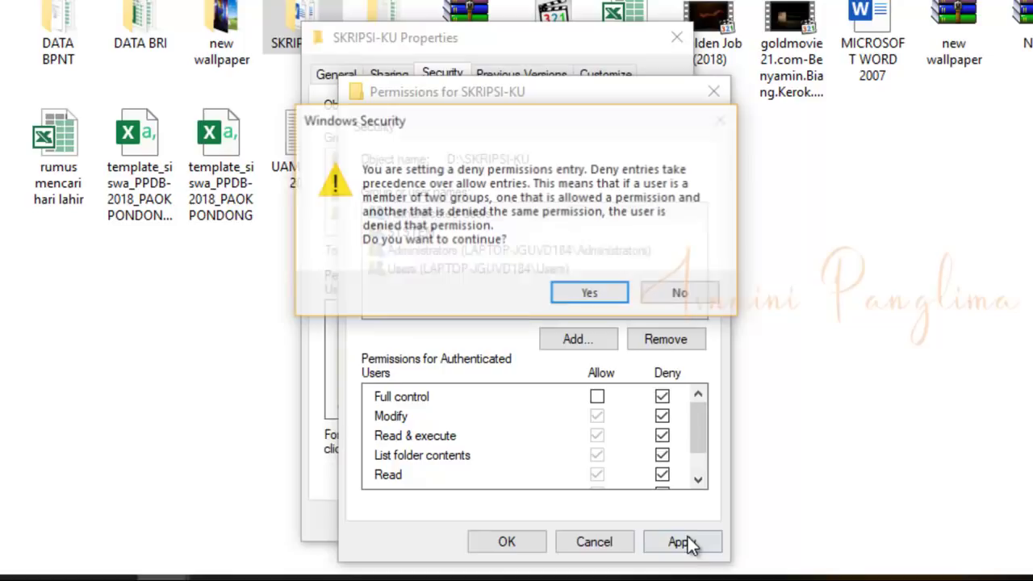
left_click(607, 300)
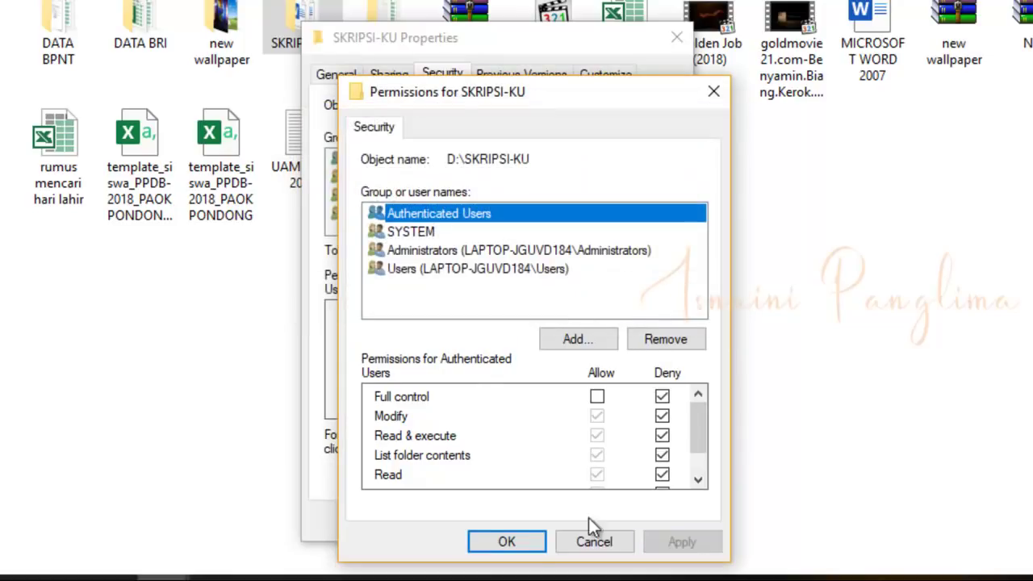
left_click(523, 542)
left_click(481, 519)
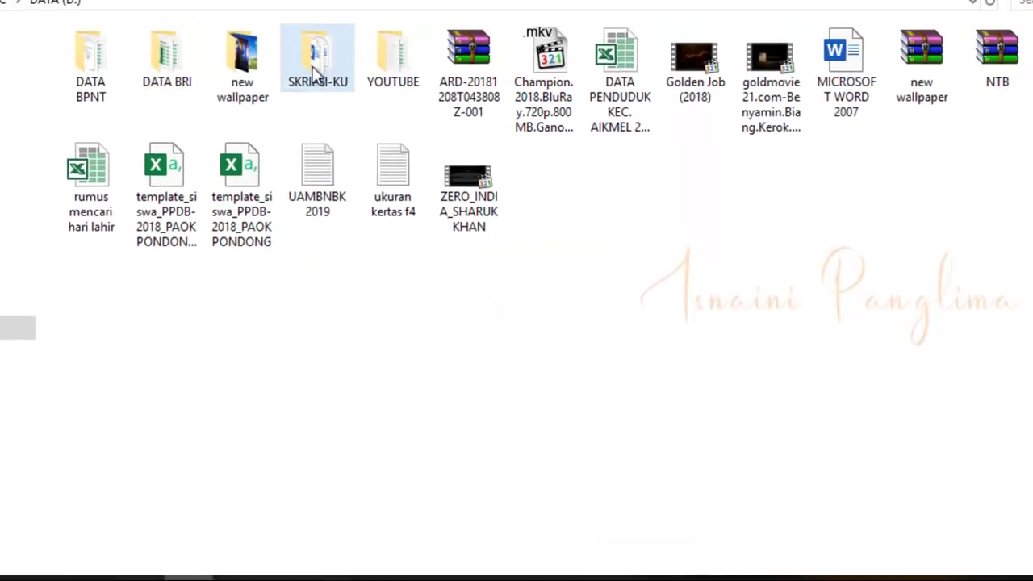
Try to open the SKRIPSI-KU folder twice, requesting permanent access each time and dismissing the resulting message.
right_click(314, 62)
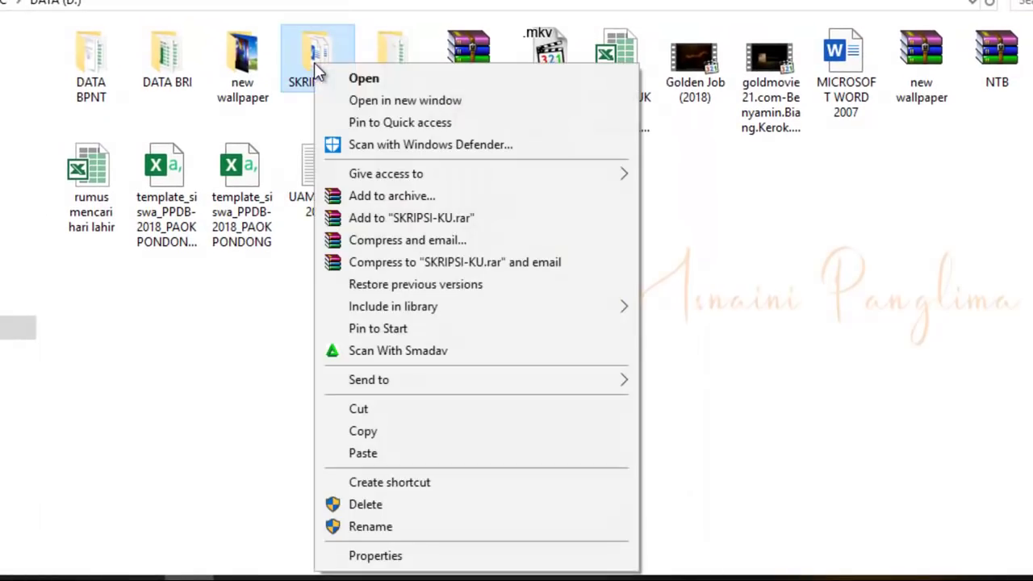
left_click(359, 78)
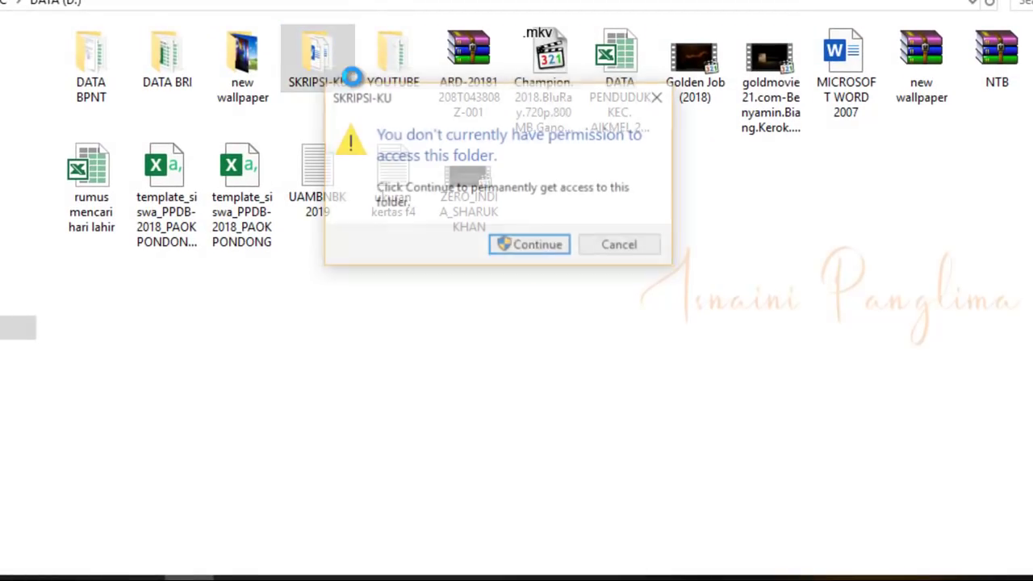
left_click(540, 250)
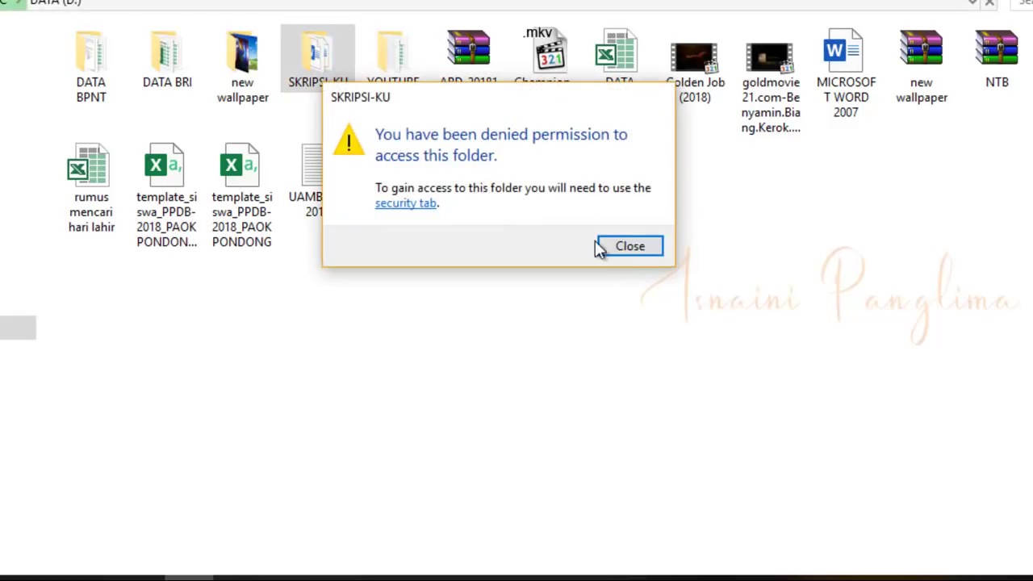
left_click(625, 247)
double_click(328, 64)
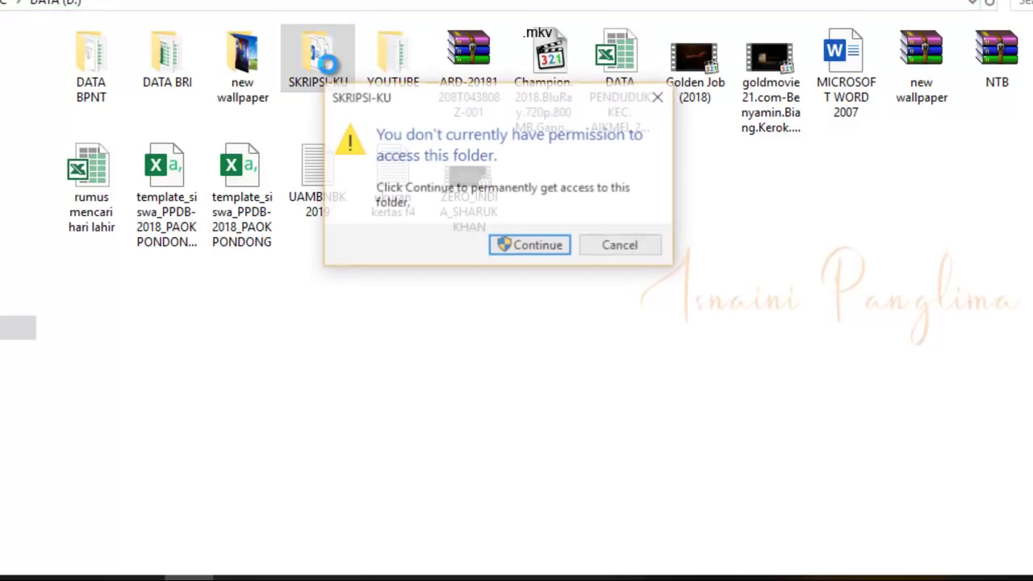
left_click(535, 244)
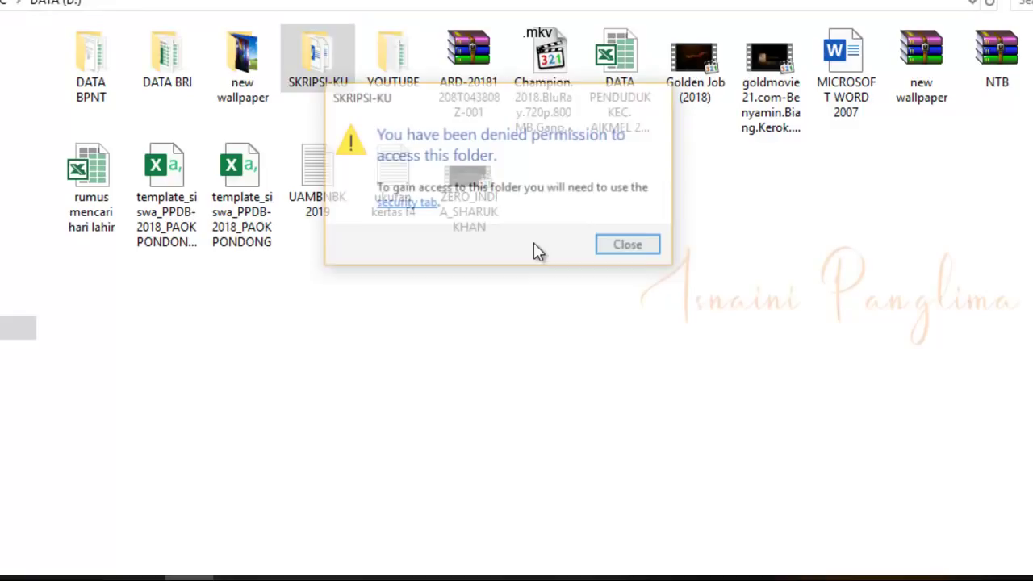
left_click(628, 248)
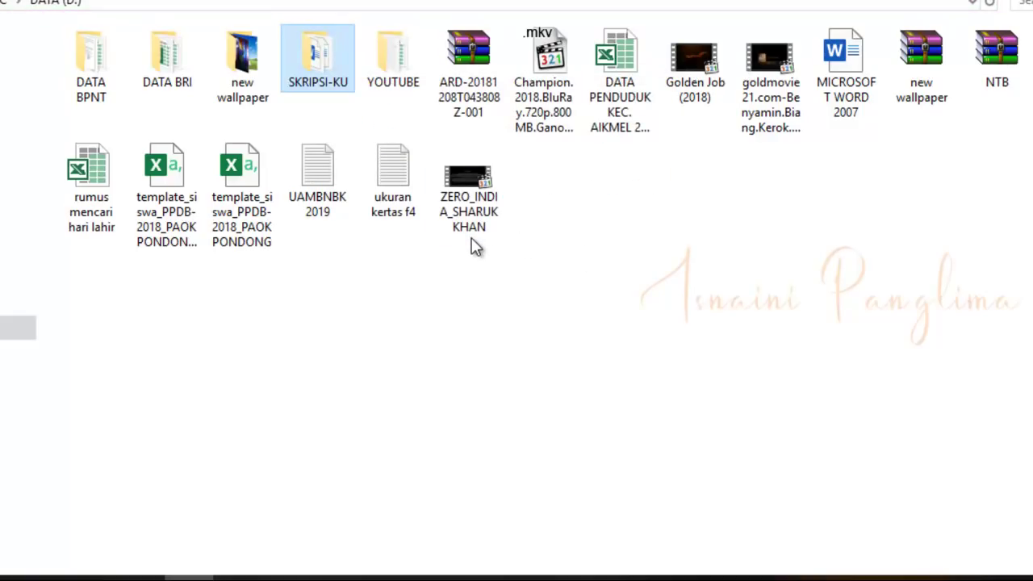
Try to rename the SKRIPSI-KU folder as SDFSD.
key("F2")
type("SDFSD")
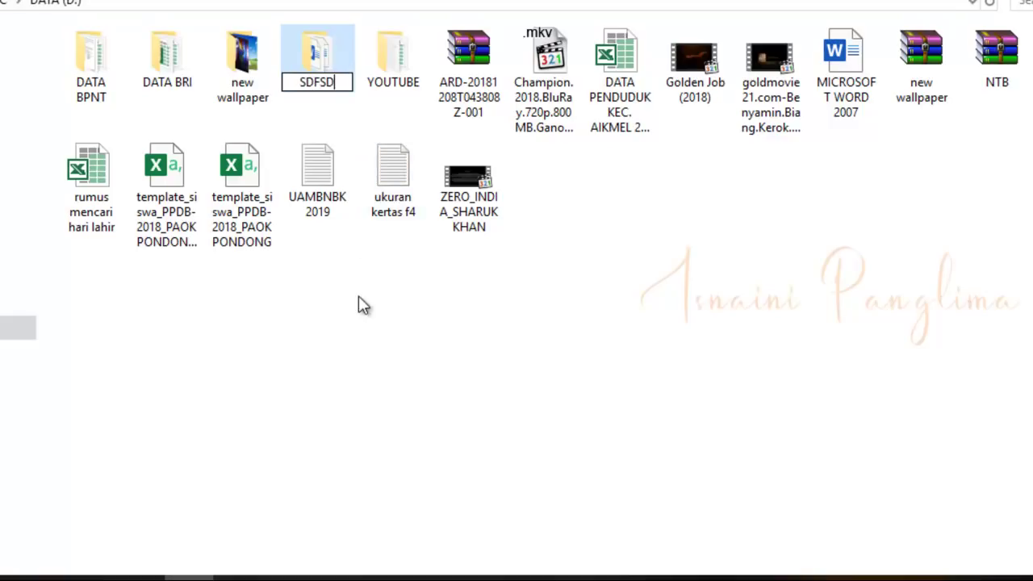
key("Return")
left_click(482, 263)
left_click(685, 287)
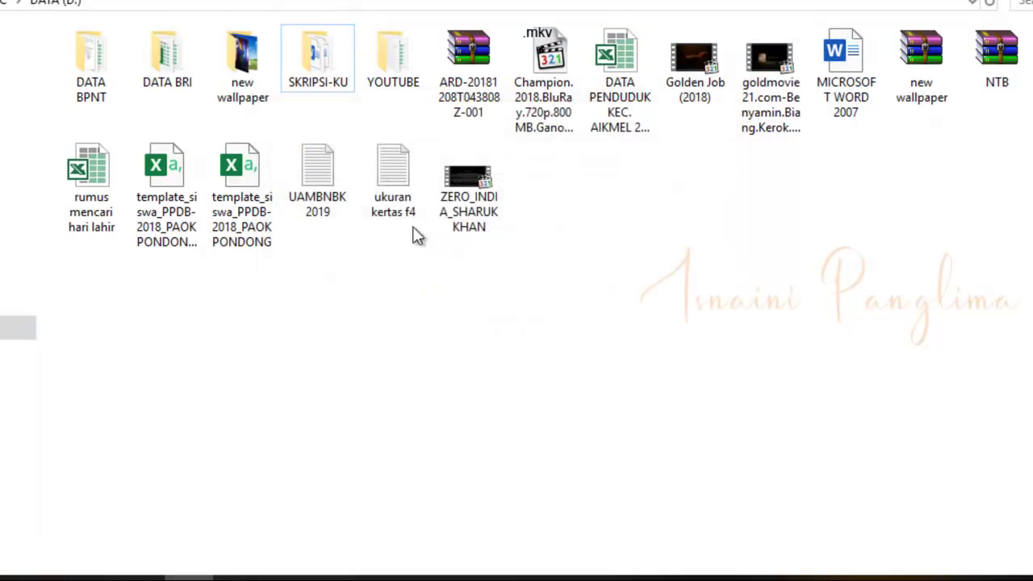
Try to rename the SKRIPSI-KU folder as JKSDFJSDKFJS, retry once and cancel the operation.
mouse_move(321, 85)
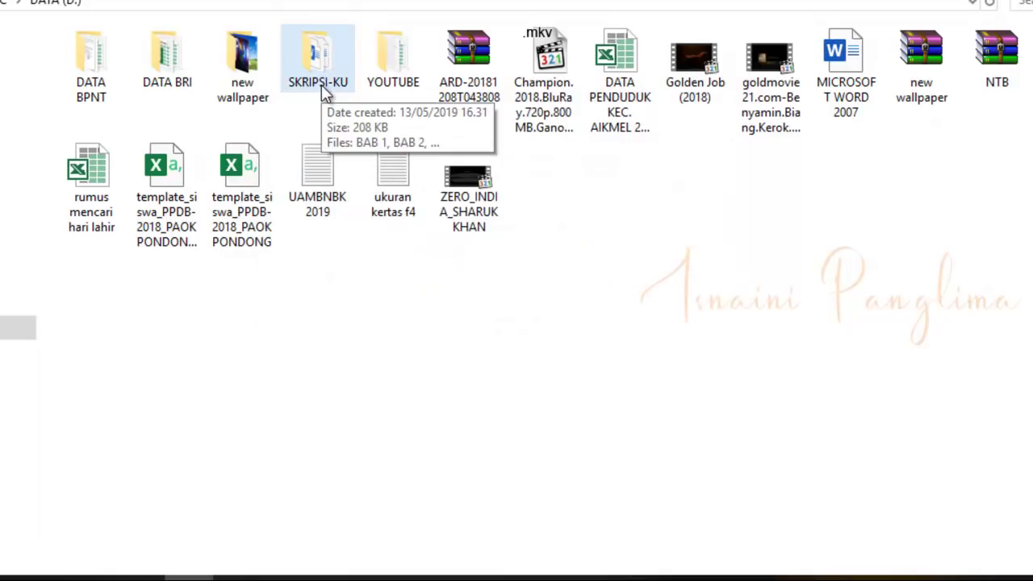
right_click(317, 65)
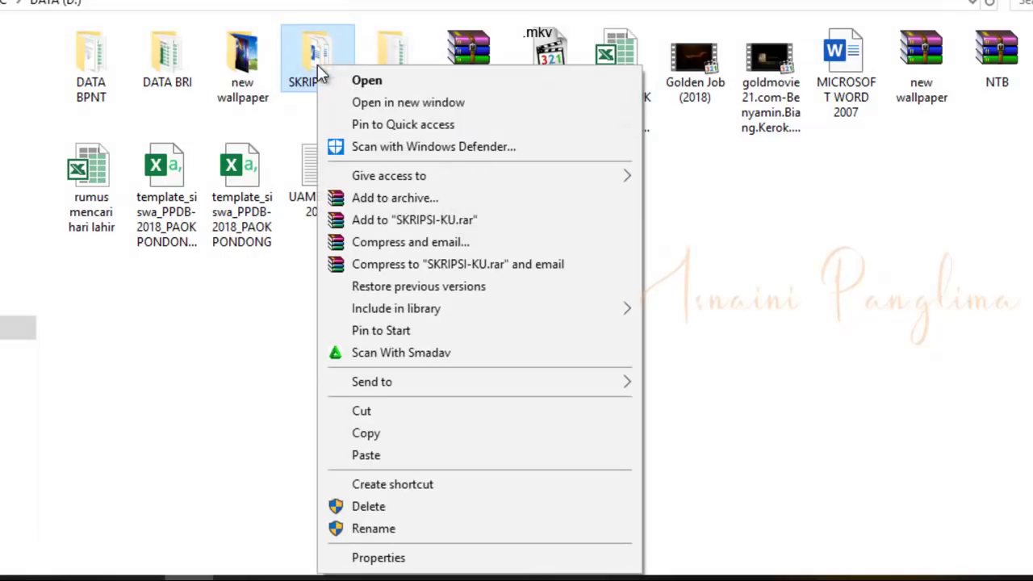
left_click(391, 530)
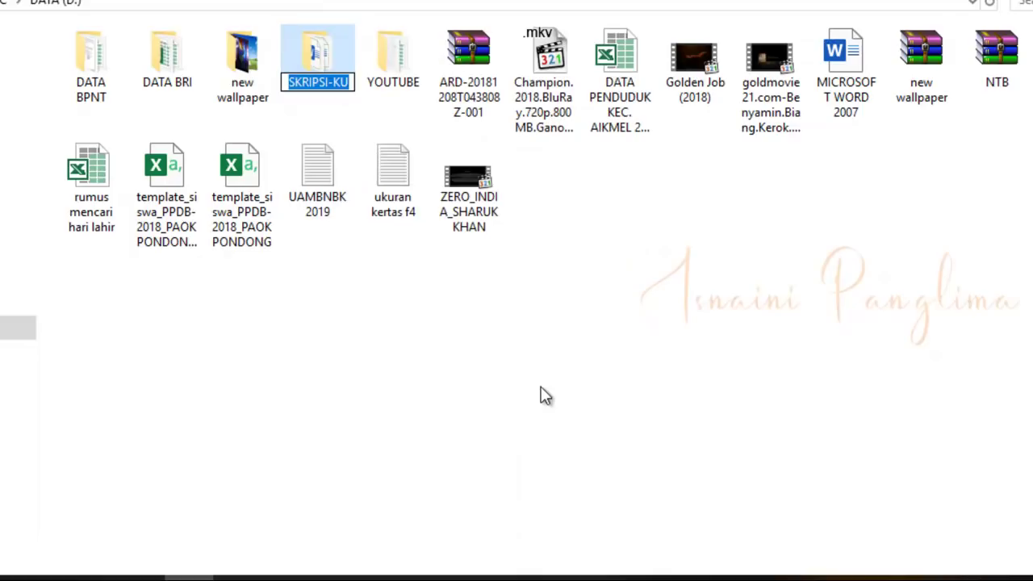
key("BackSpace")
type("JKSDFJSDKFJS")
key("Return")
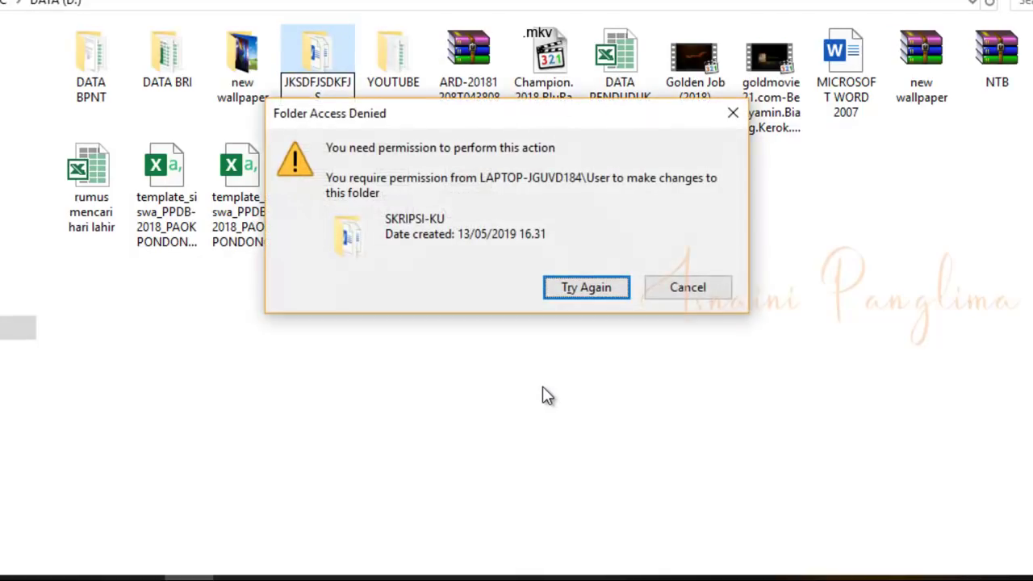
left_click(585, 289)
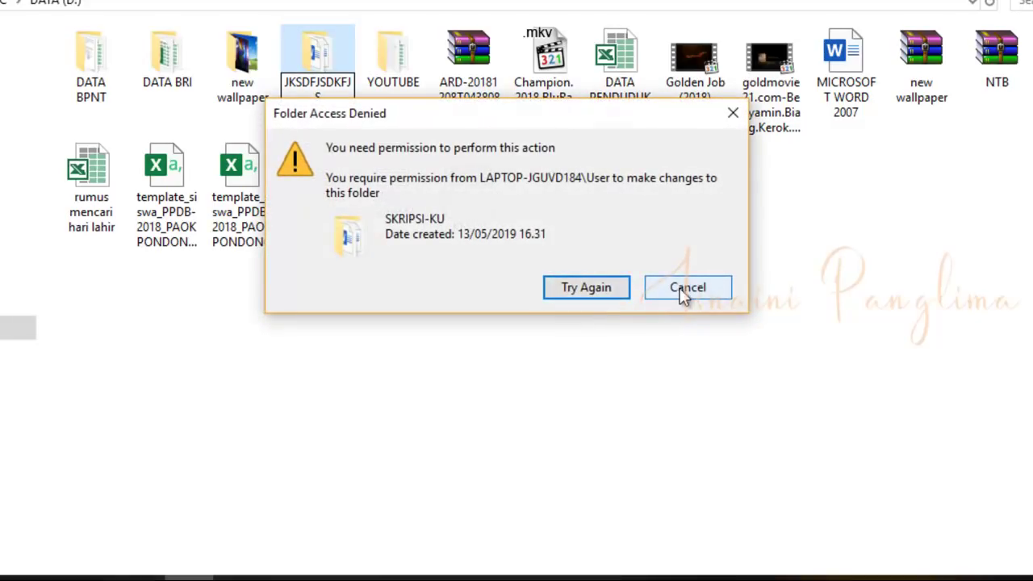
left_click(684, 292)
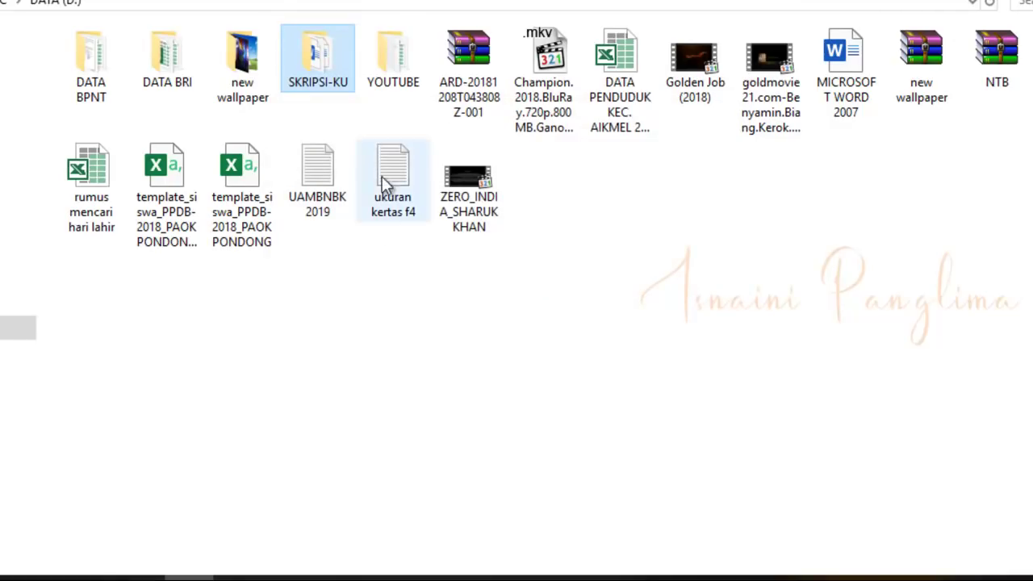
Clear all Deny entries for Authenticated Users in the SKRIPSI-KU folder's security permissions and apply the change.
right_click(322, 54)
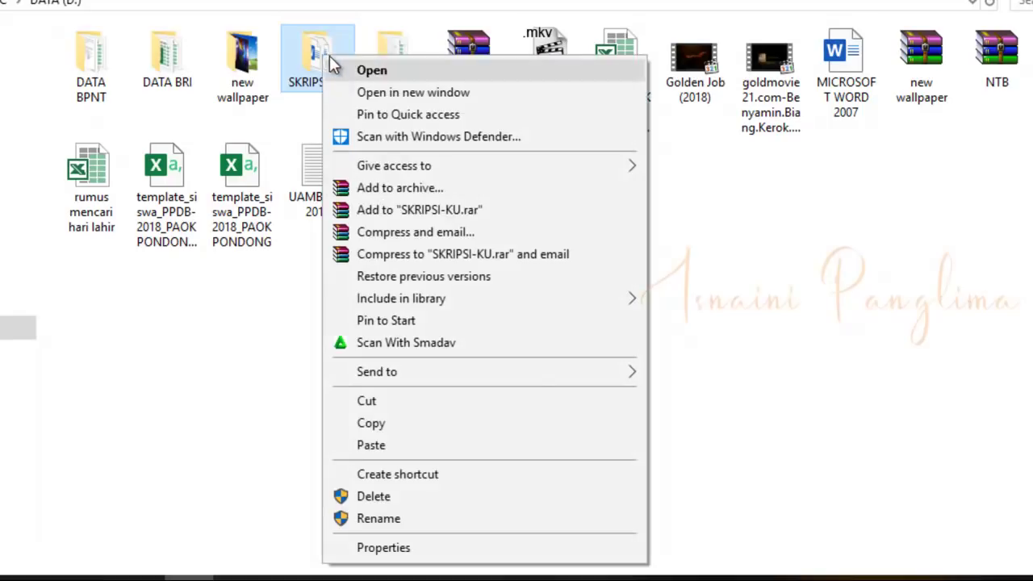
left_click(384, 551)
left_click(458, 105)
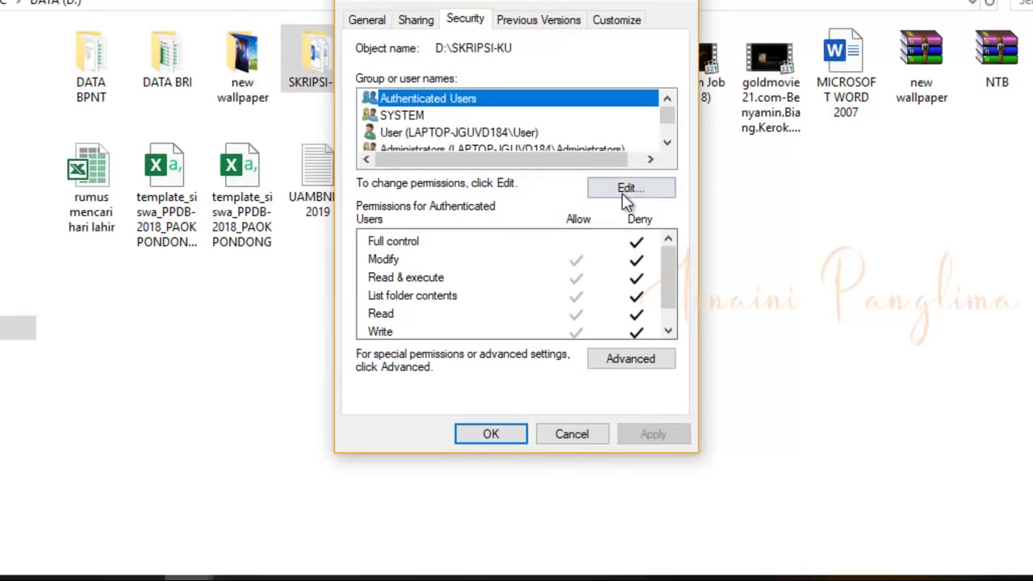
left_click(631, 188)
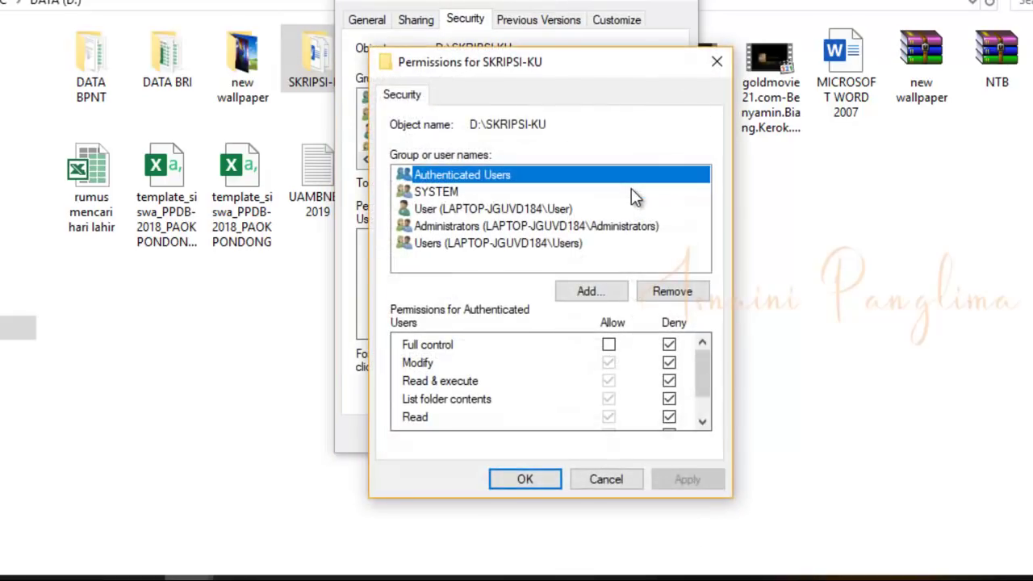
left_click(670, 346)
left_click(670, 346)
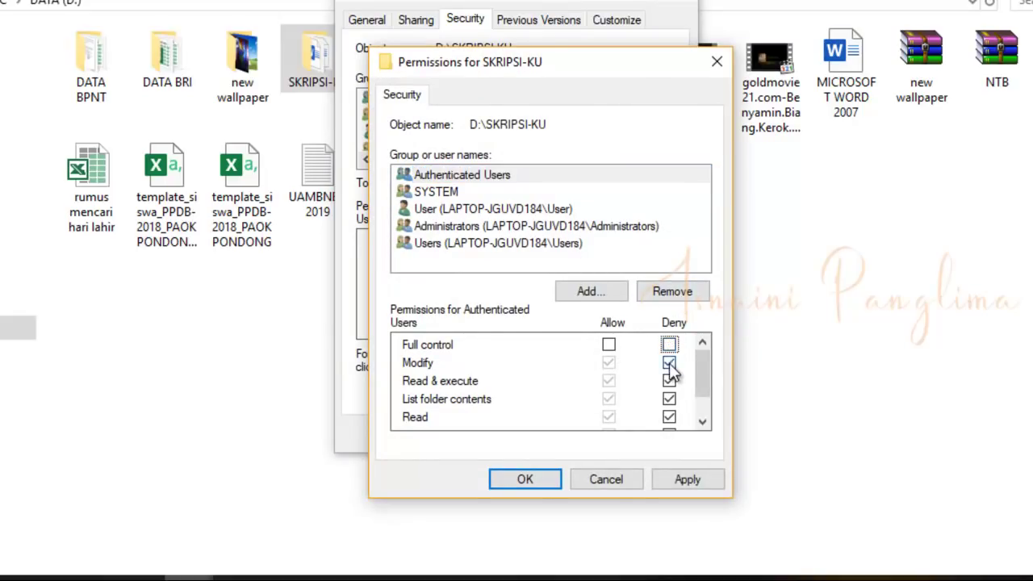
left_click(669, 294)
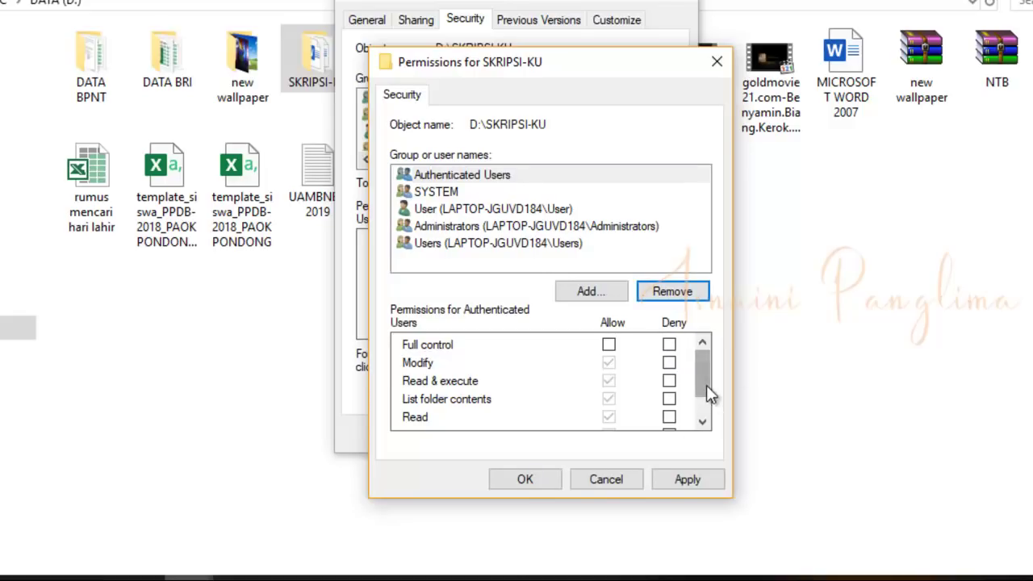
left_click_drag(706, 391, 705, 407)
left_click(691, 480)
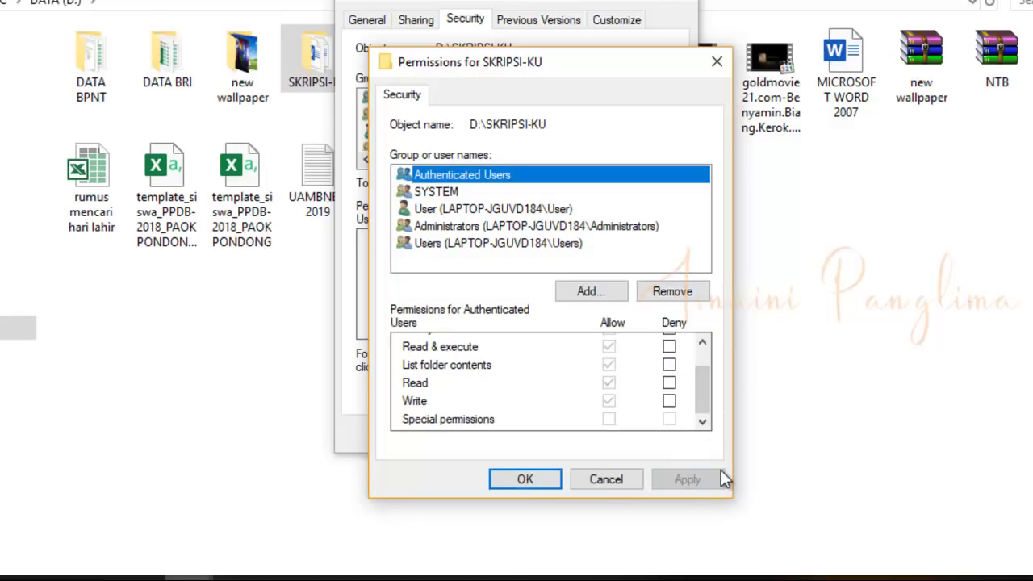
left_click(529, 480)
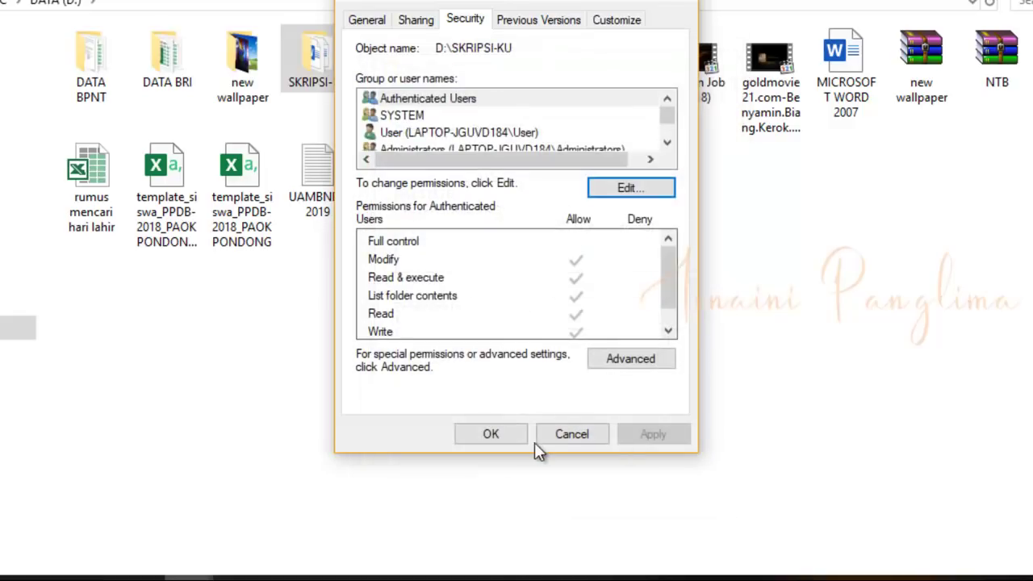
Open the BAB 1 document in the SKRIPSI-KU folder and look through its text.
left_click(509, 437)
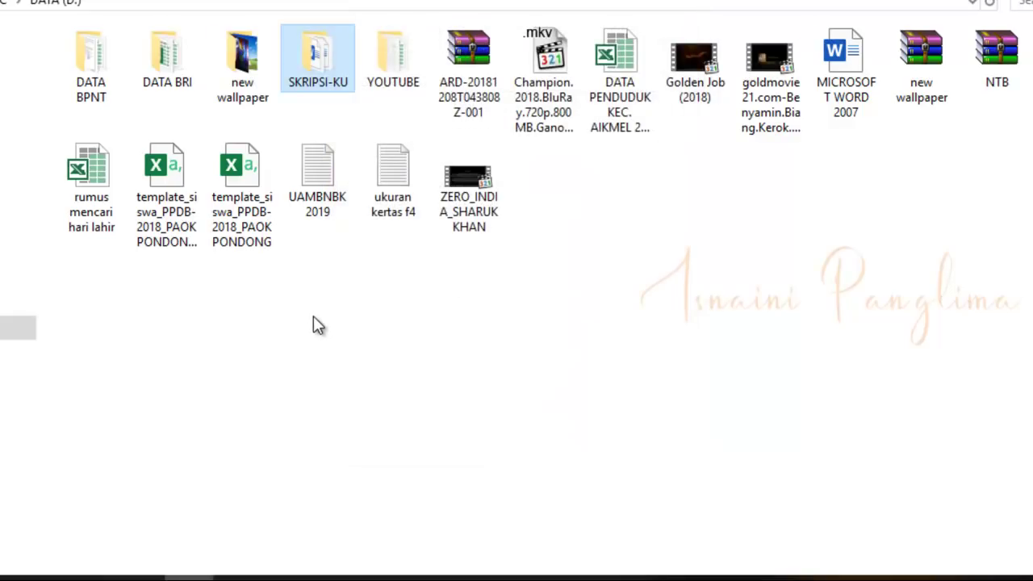
double_click(318, 65)
right_click(157, 218)
left_click(201, 297)
double_click(89, 65)
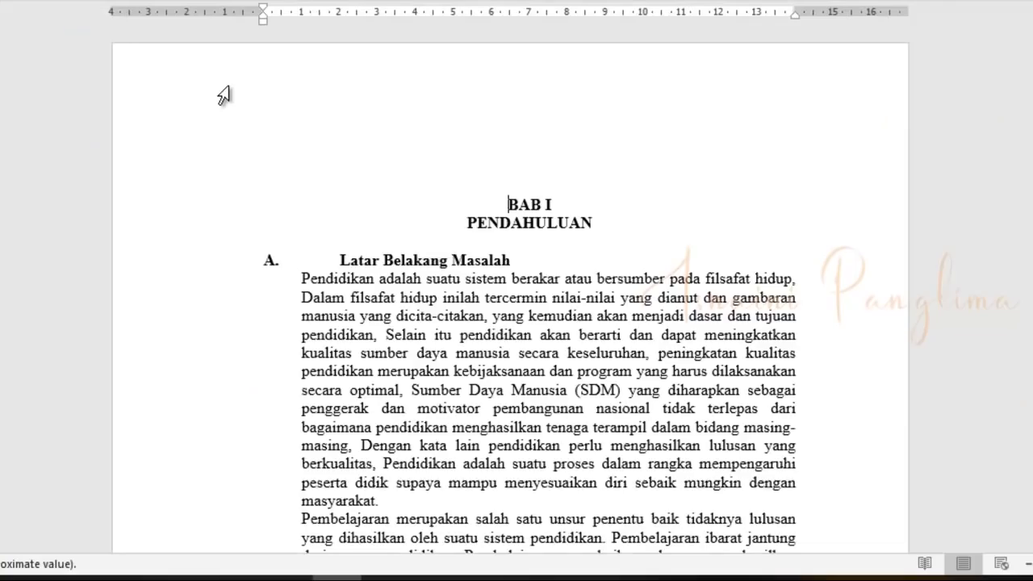
scroll(520, 333, "down", 10)
scroll(521, 333, "up", 3)
scroll(529, 359, "down", 20)
scroll(530, 363, "up", 20)
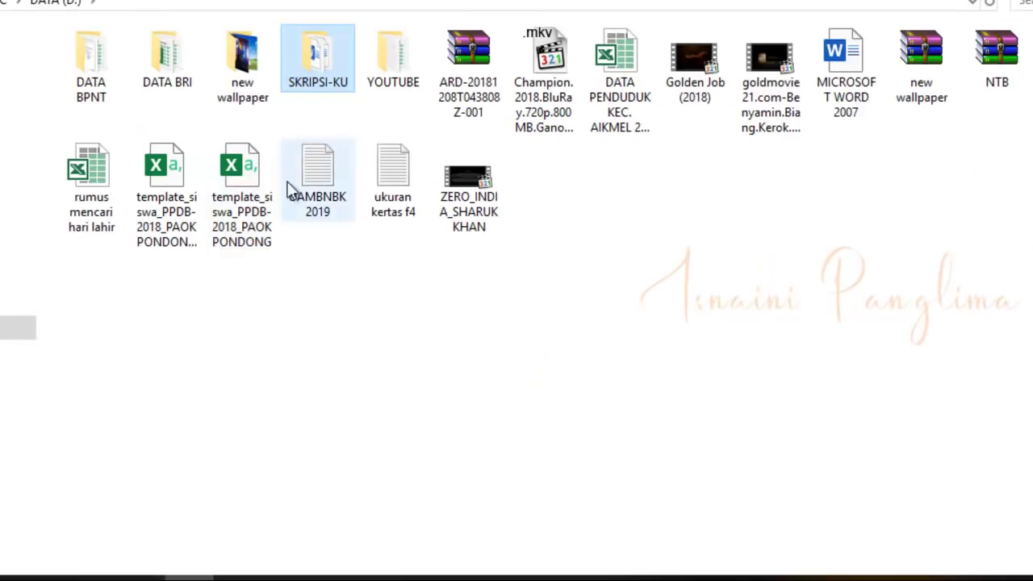
Deny Authenticated Users full control of the SKRIPSI-KU folder, confirm the security warning and try to open the folder.
right_click(317, 61)
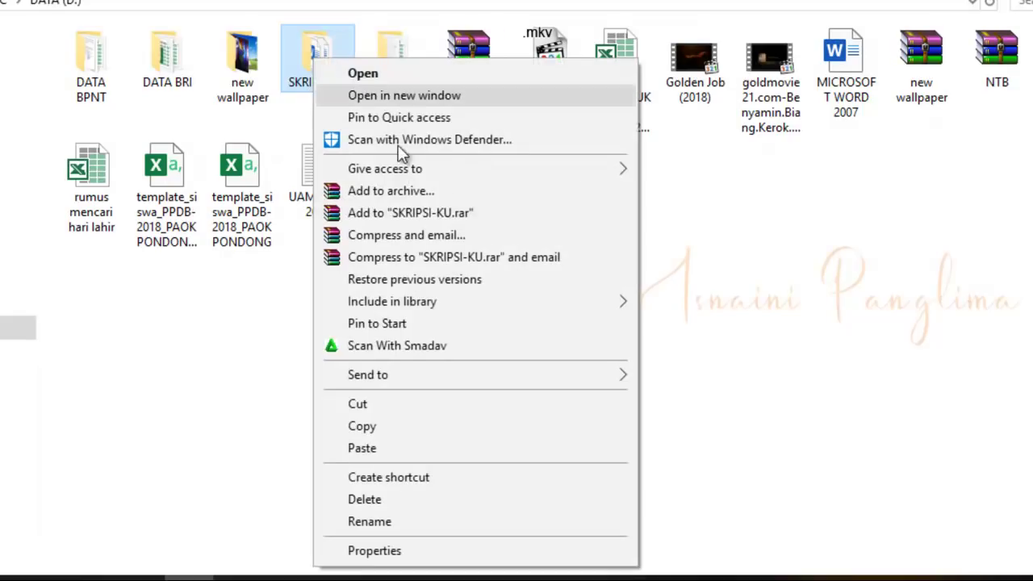
left_click(374, 548)
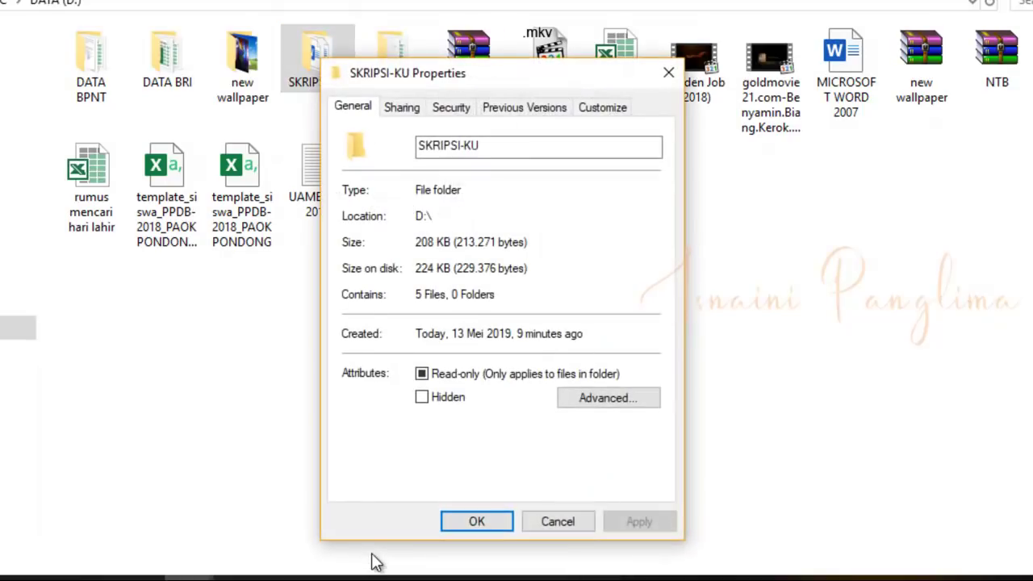
left_click(454, 108)
left_click_drag(465, 81, 474, 4)
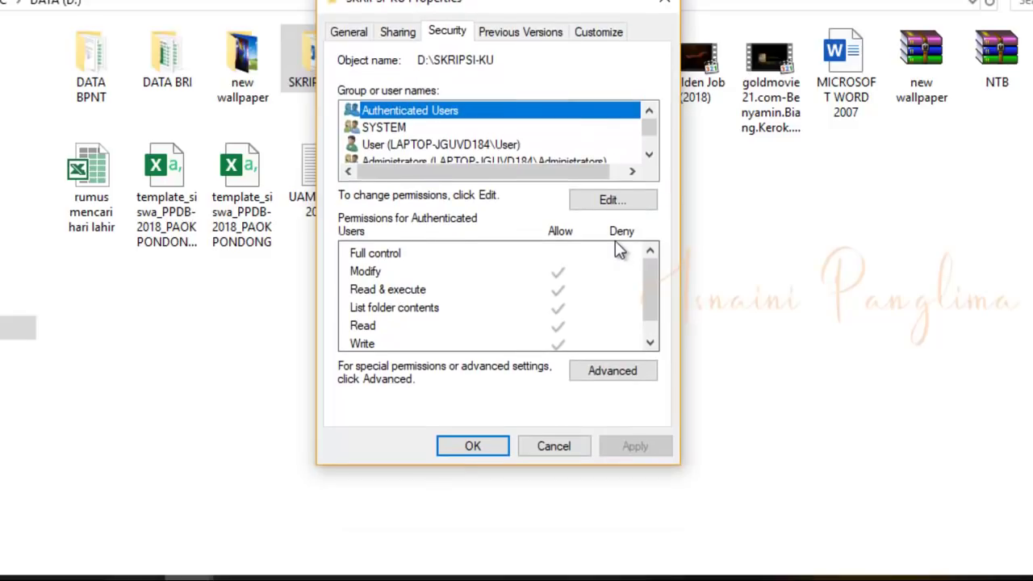
left_click(611, 198)
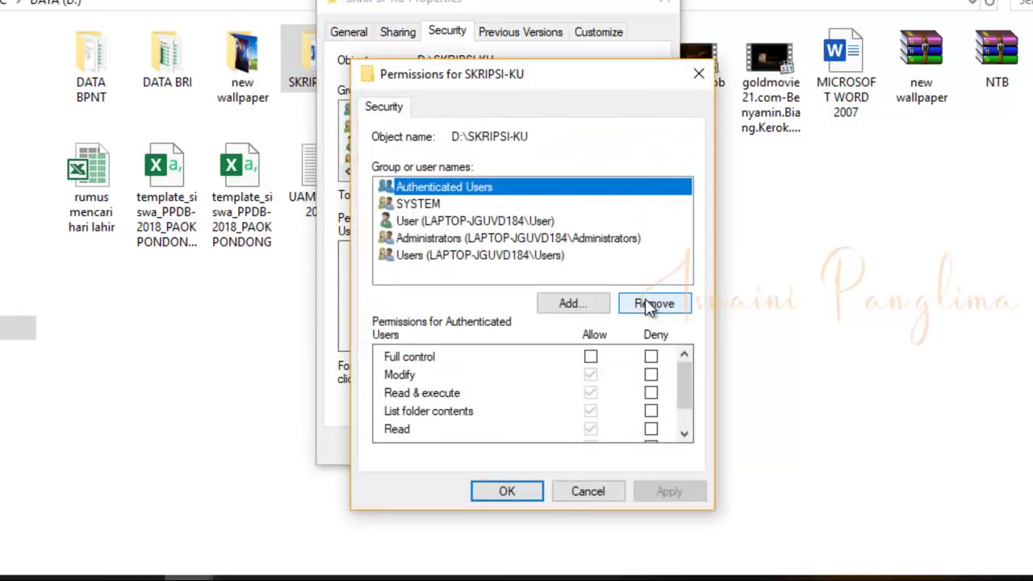
left_click(651, 356)
left_click(681, 489)
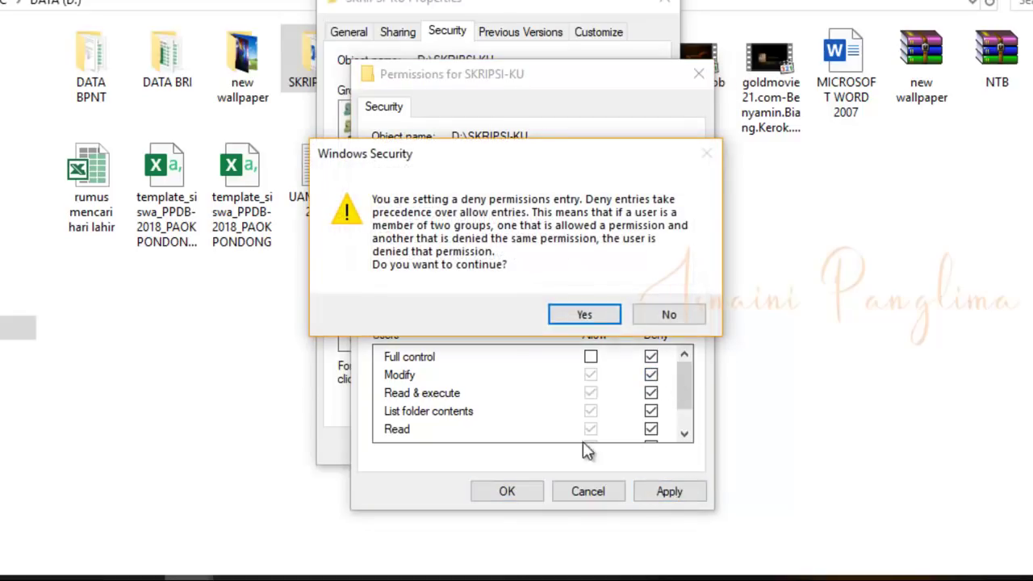
left_click(593, 313)
left_click(536, 492)
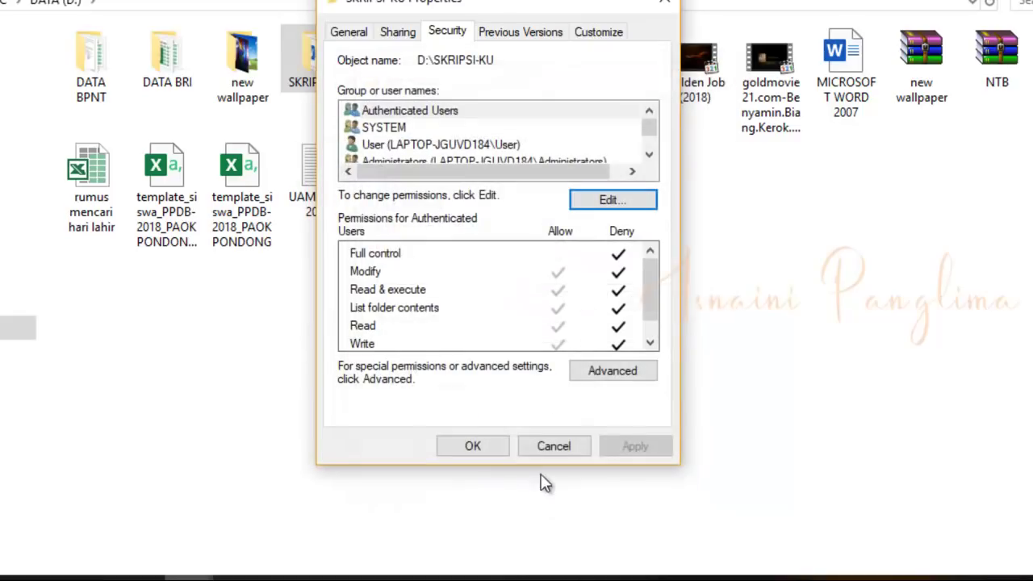
left_click(473, 446)
double_click(317, 66)
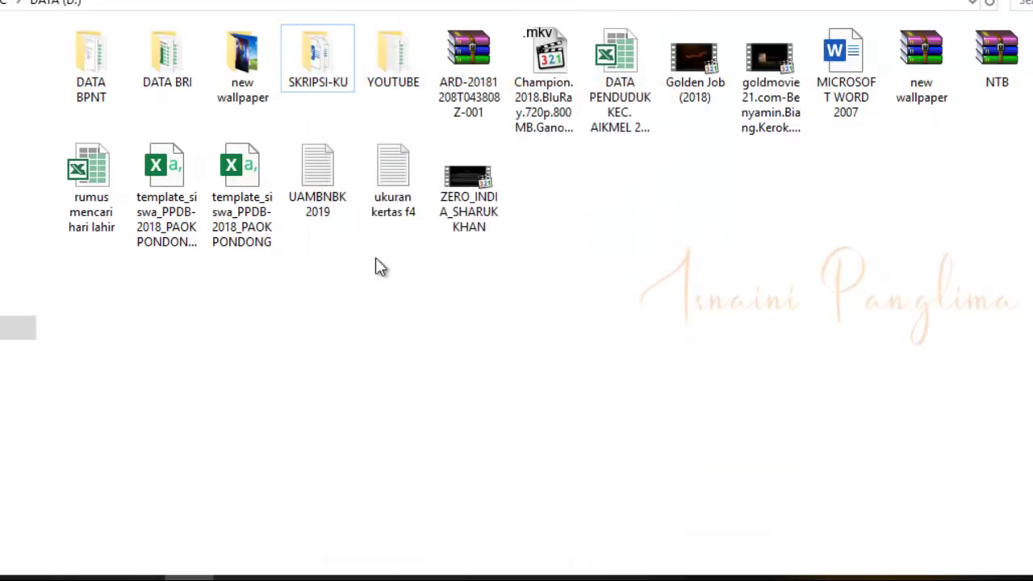
Open the Deny entry for Authenticated Users in the SKRIPSI-KU folder's advanced security settings.
right_click(315, 50)
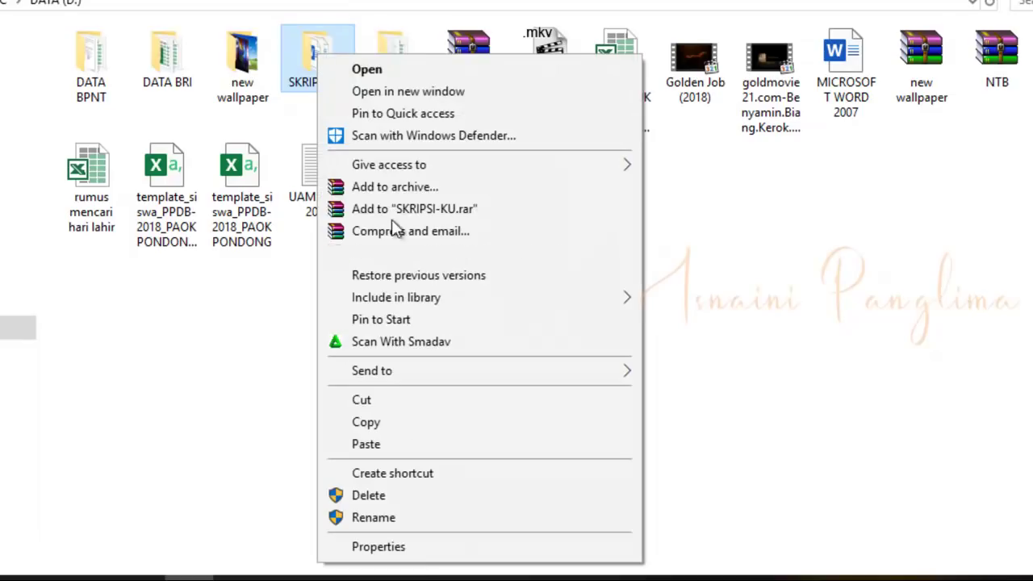
left_click(376, 548)
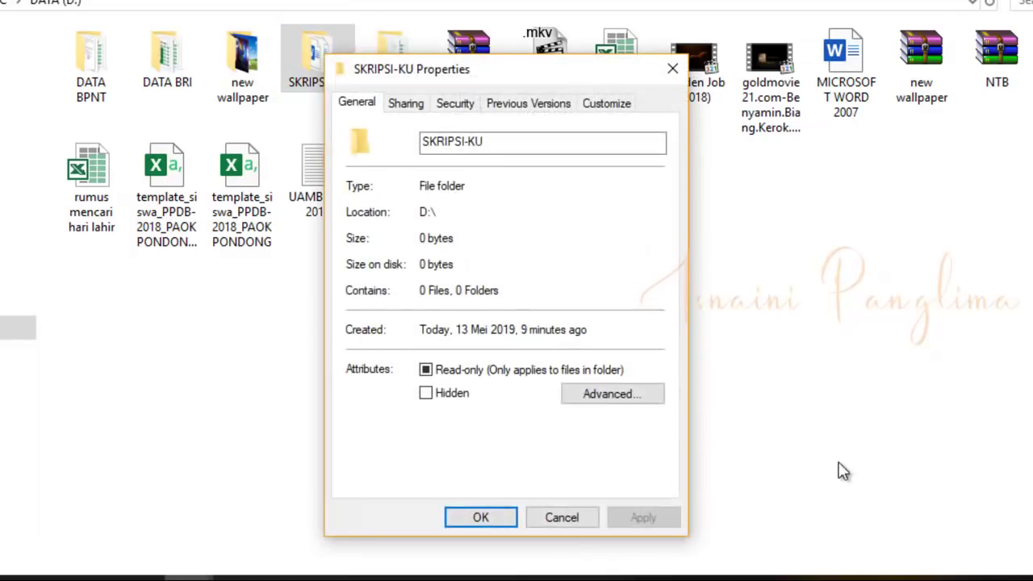
left_click(455, 103)
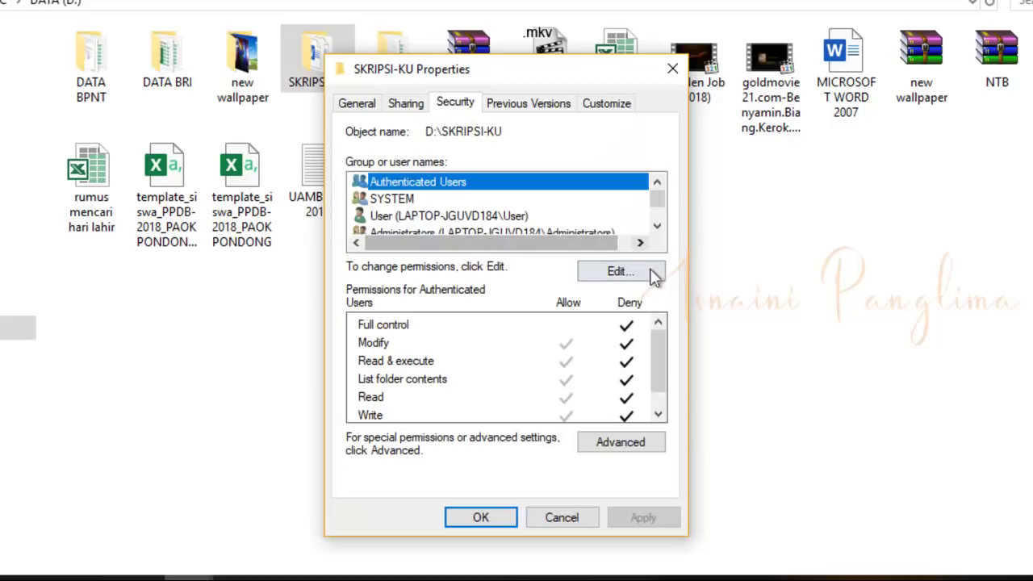
left_click(618, 273)
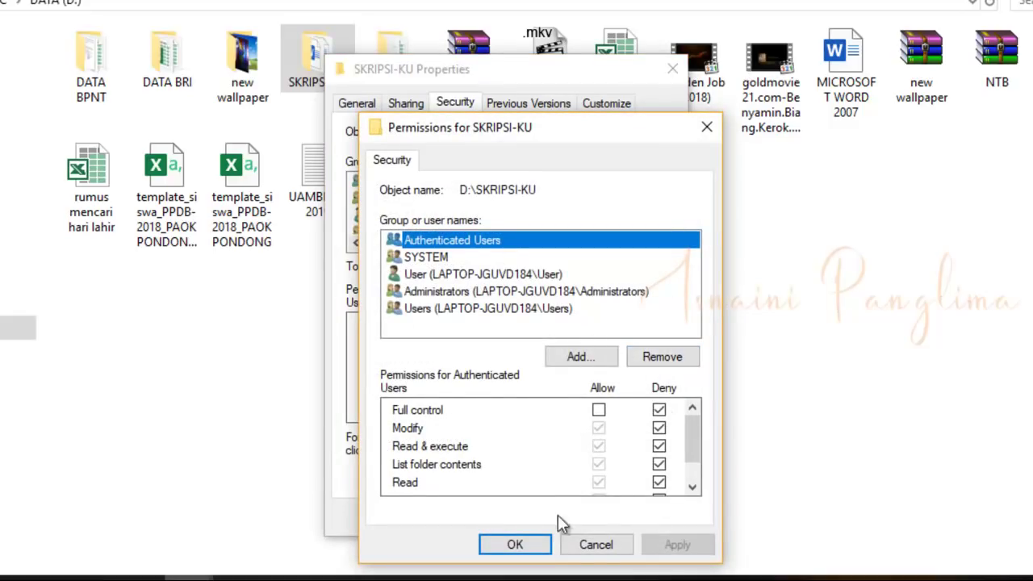
left_click(595, 545)
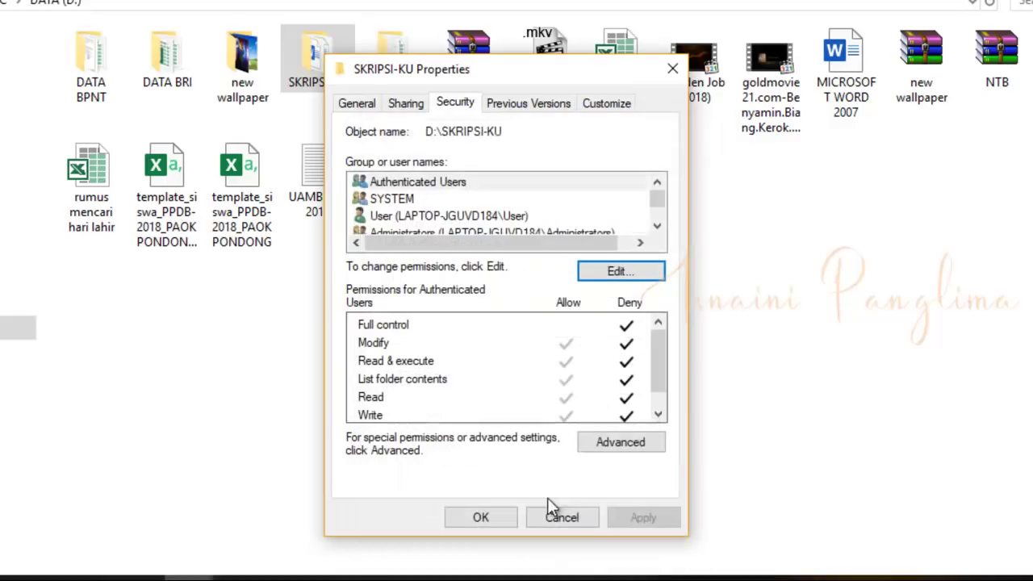
left_click(623, 443)
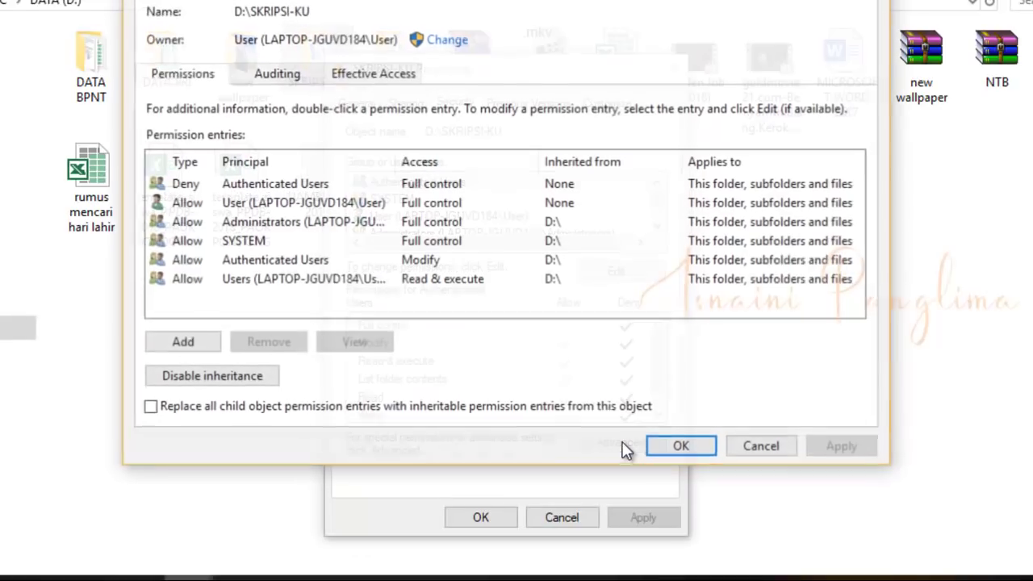
left_click(275, 184)
double_click(274, 184)
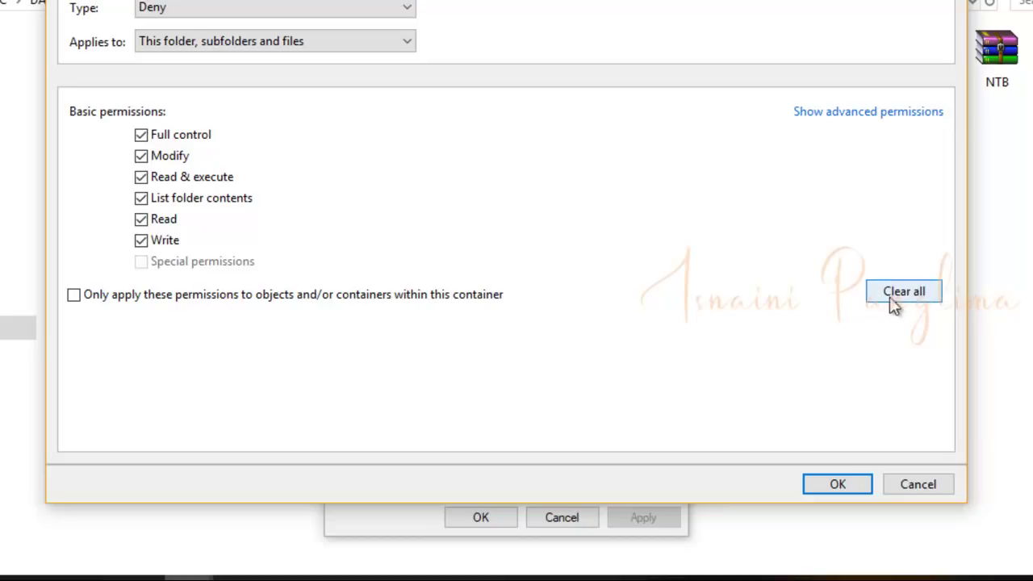
Clear all basic permissions from the Authenticated Users Deny entry and apply the change to the SKRIPSI-KU folder.
left_click(141, 135)
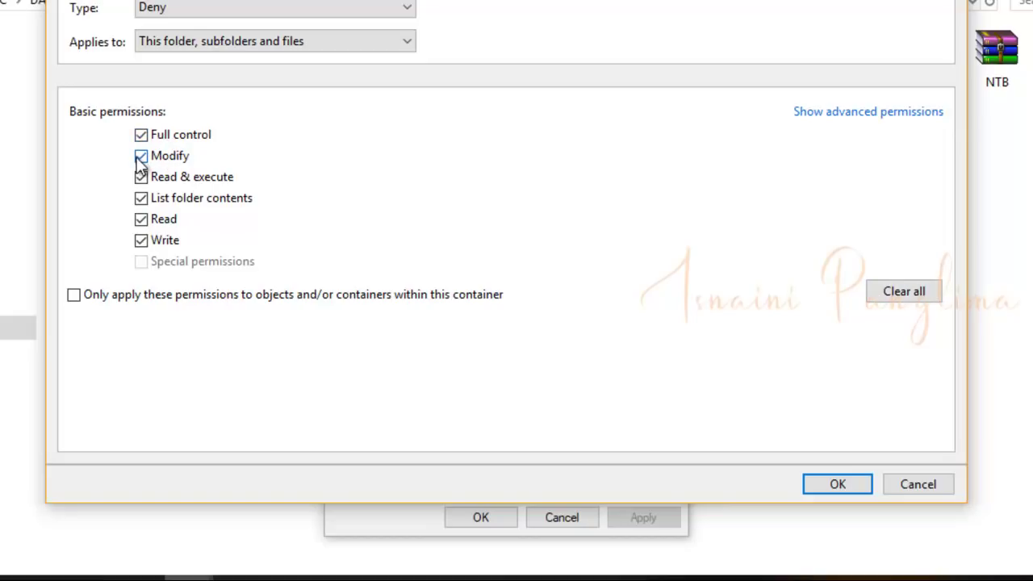
left_click(911, 298)
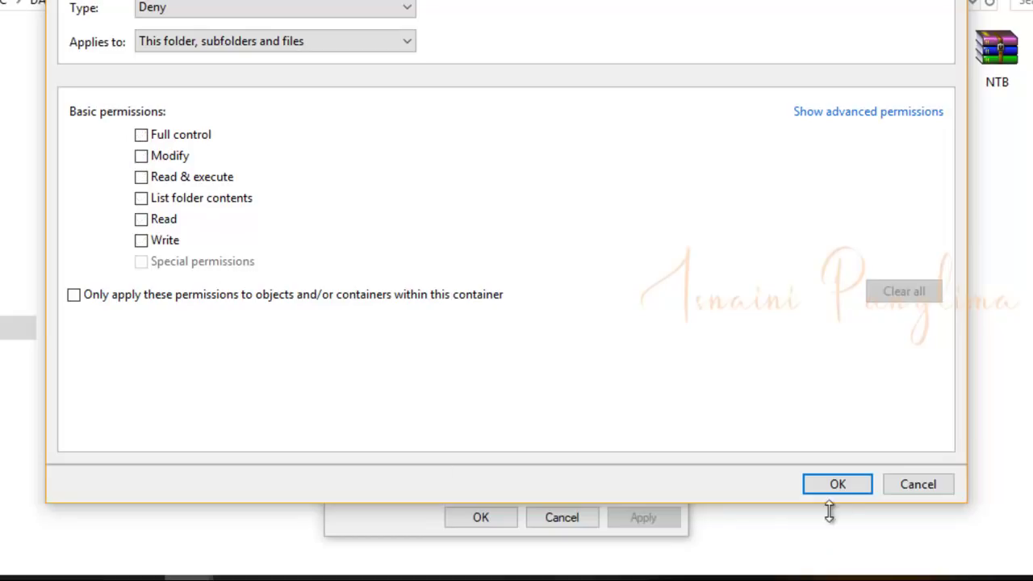
left_click(840, 485)
left_click(832, 444)
left_click(669, 449)
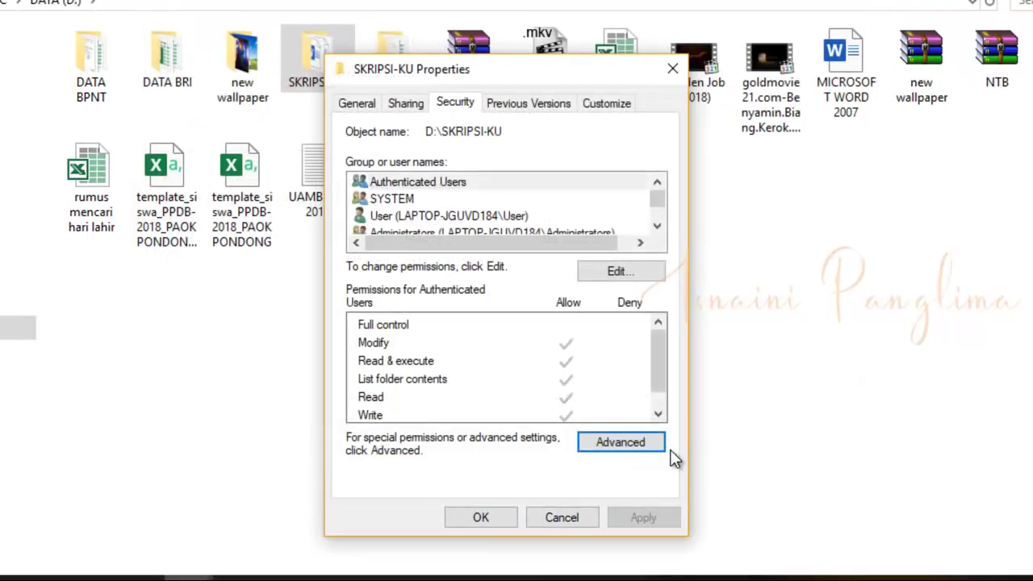
left_click(488, 521)
Refresh drive D, open the SKRIPSI-KU folder and refresh its file list twice to check access.
right_click(231, 318)
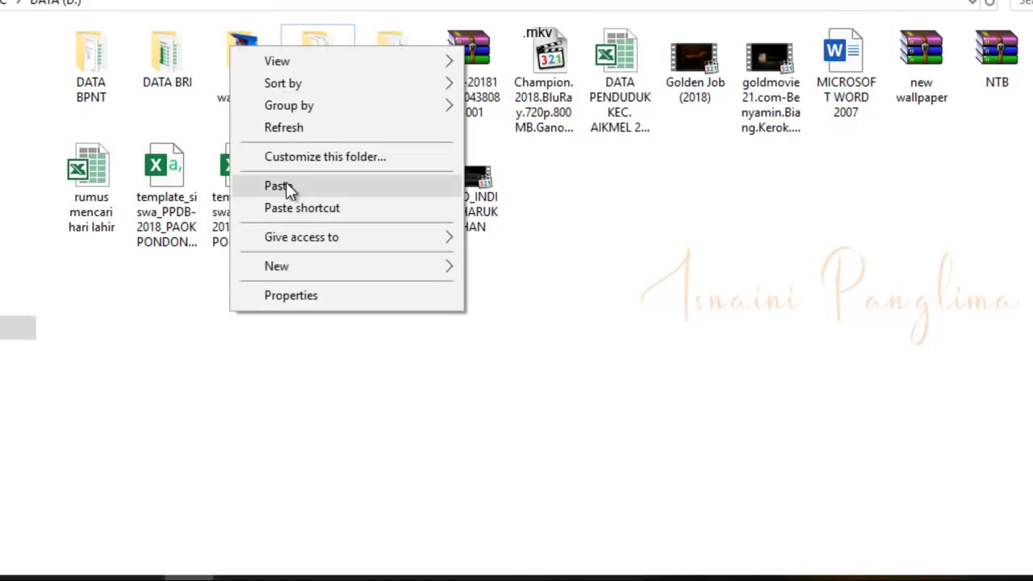
left_click(277, 128)
double_click(329, 62)
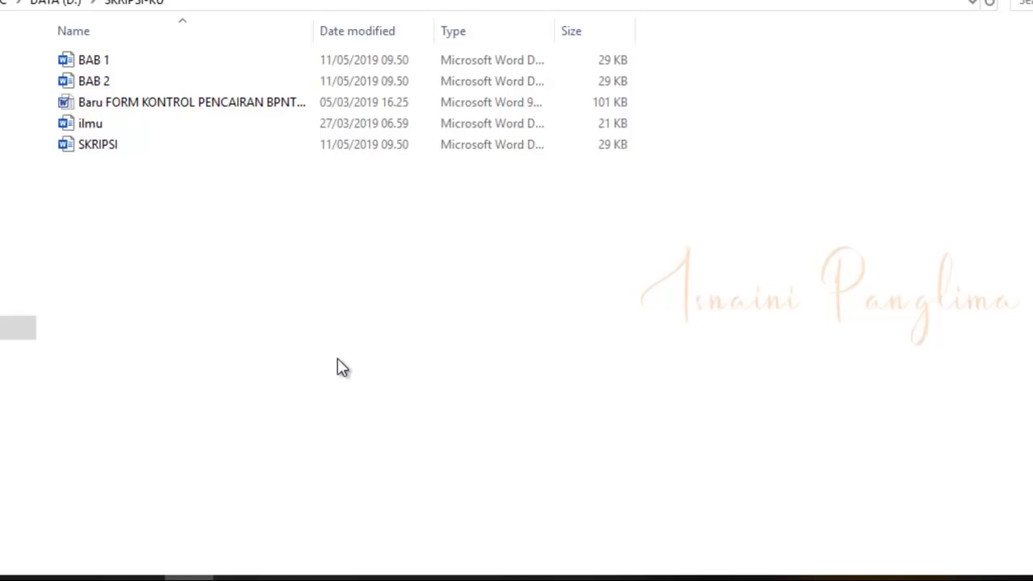
right_click(112, 237)
left_click(159, 319)
right_click(124, 240)
left_click(182, 322)
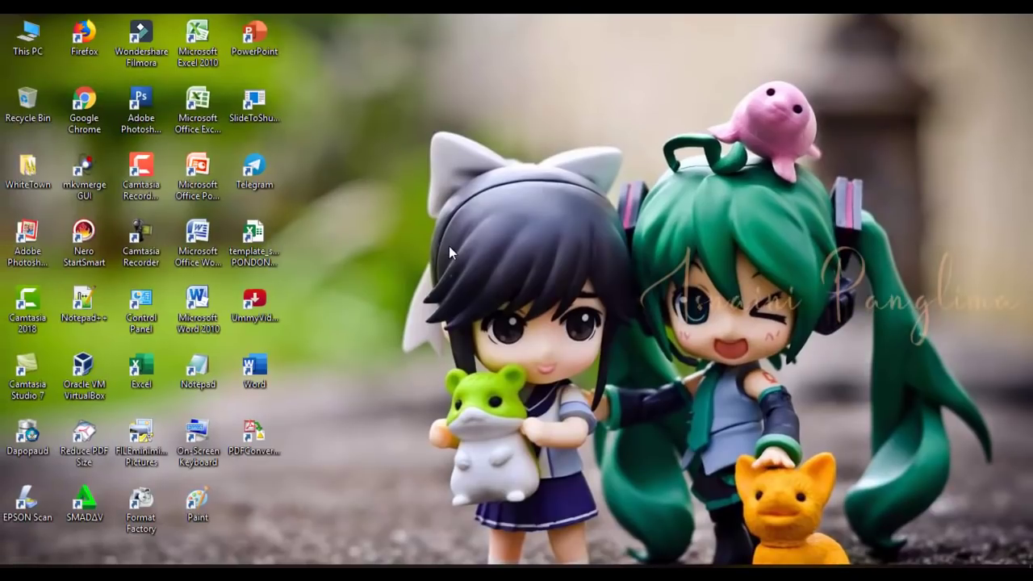
right_click(337, 169)
left_click(380, 213)
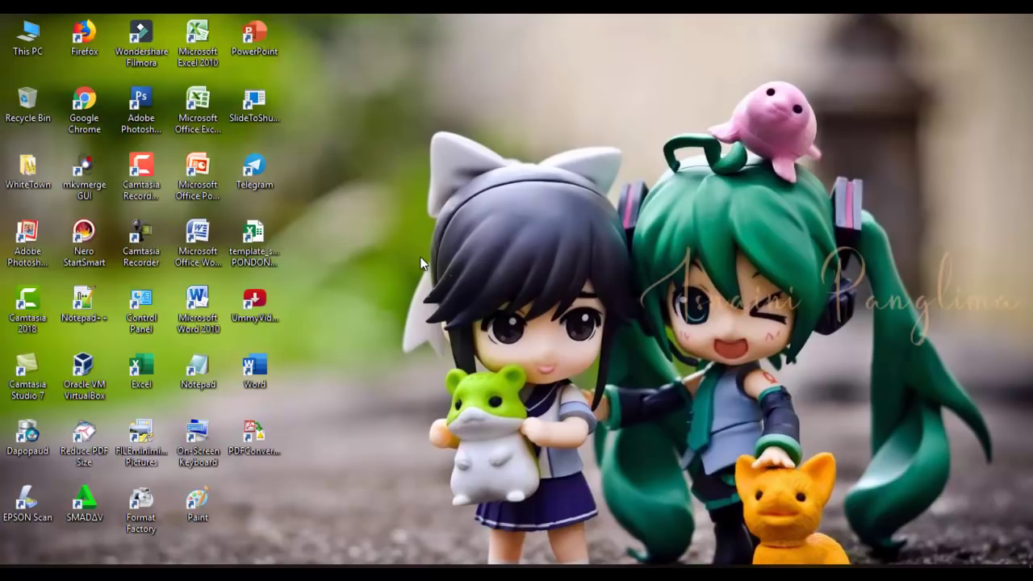